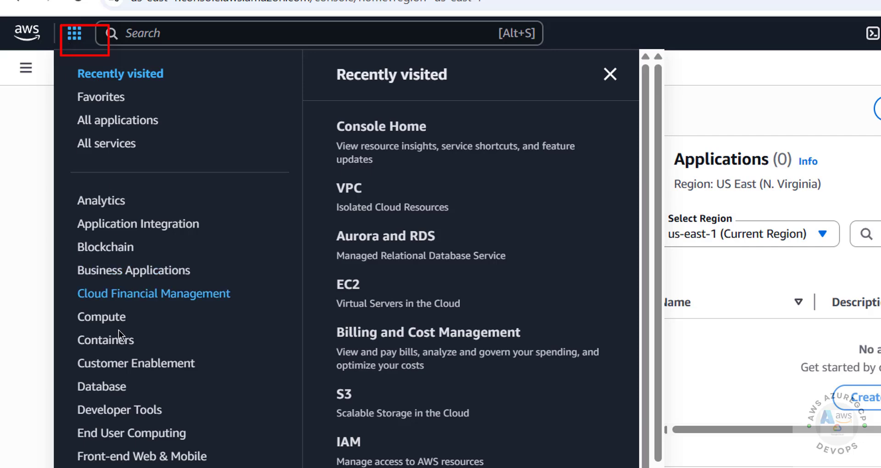
Step: Search the AWS console for rds and open the Aurora and RDS service
{"action": "left_click", "coordinate": [98, 387]}
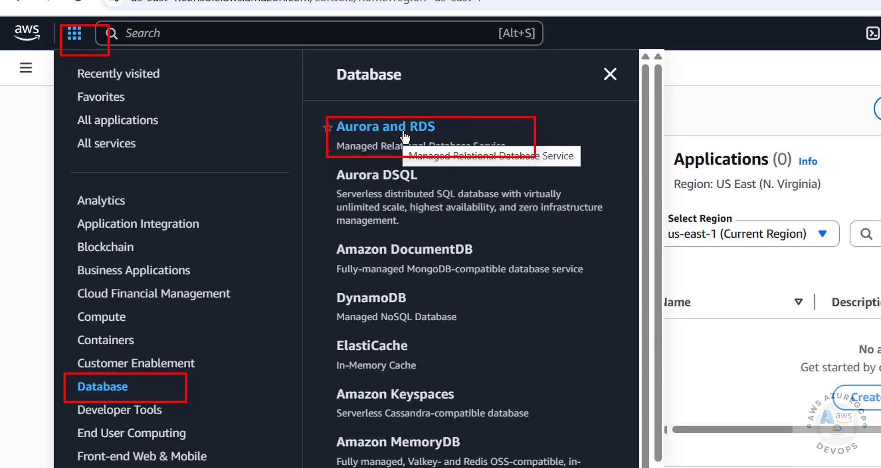
{"action": "left_click", "coordinate": [610, 75]}
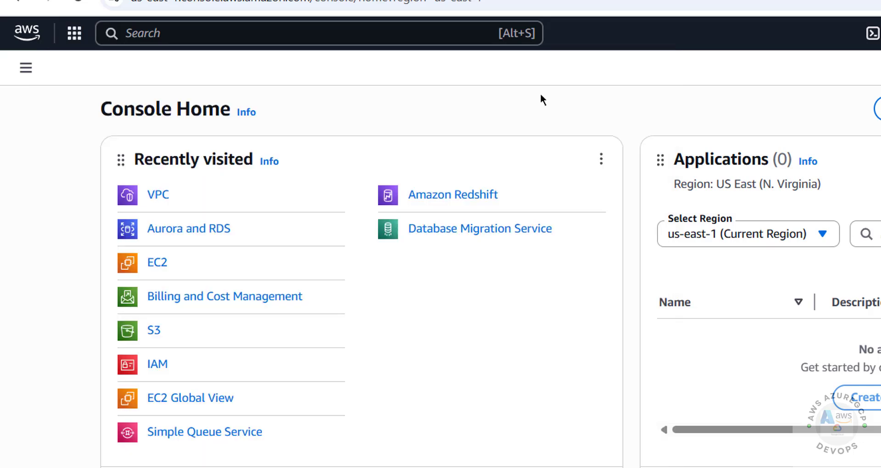
{"action": "left_click", "coordinate": [351, 37]}
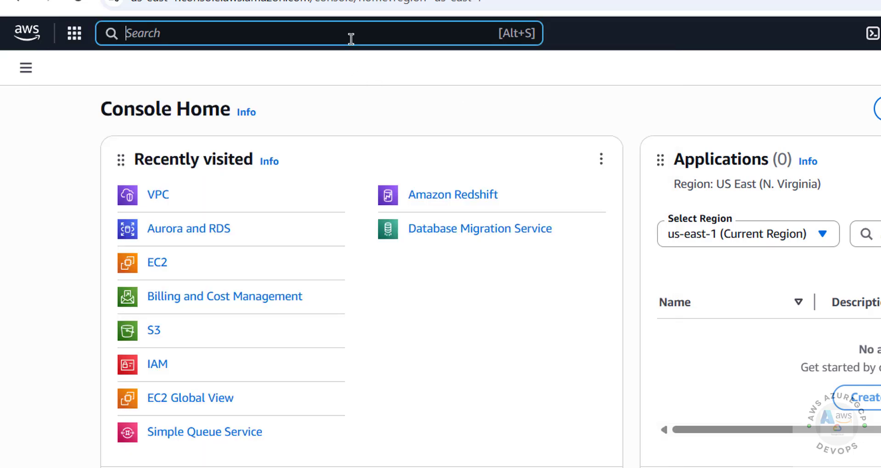
{"action": "type", "text": "rds"}
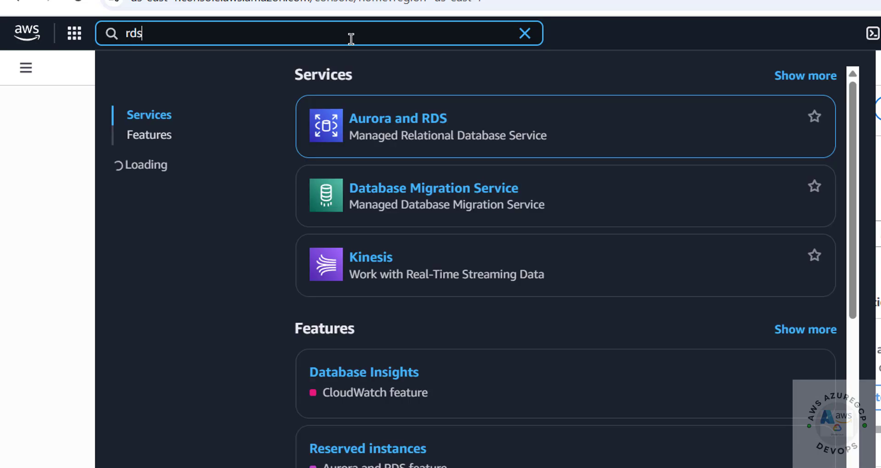
{"action": "left_click", "coordinate": [431, 120]}
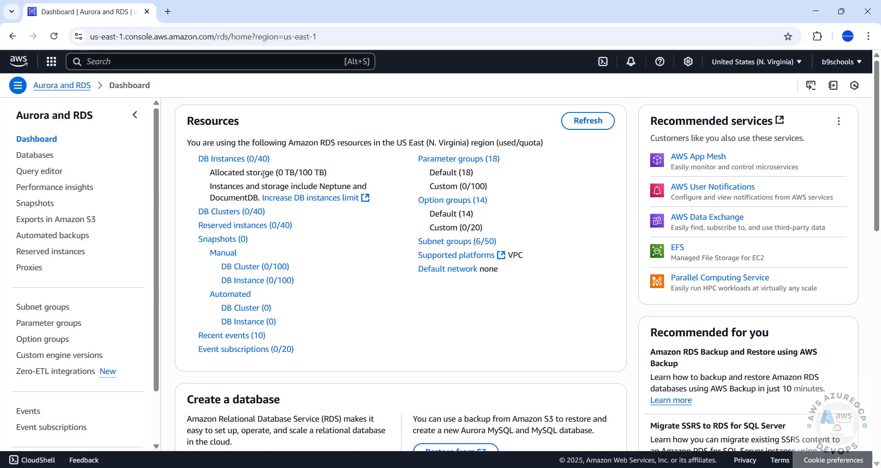
Step: Start creating a new database from the DB instances list and choose PostgreSQL as the engine type
{"action": "left_click", "coordinate": [242, 162]}
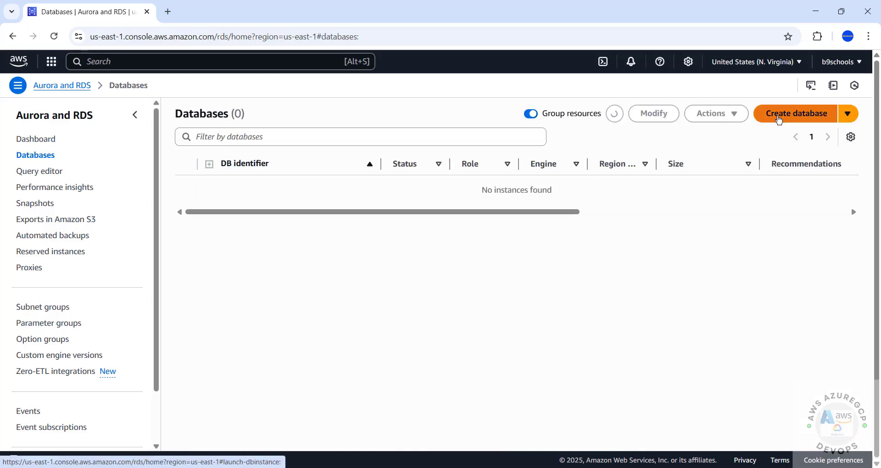
{"action": "left_click", "coordinate": [778, 118]}
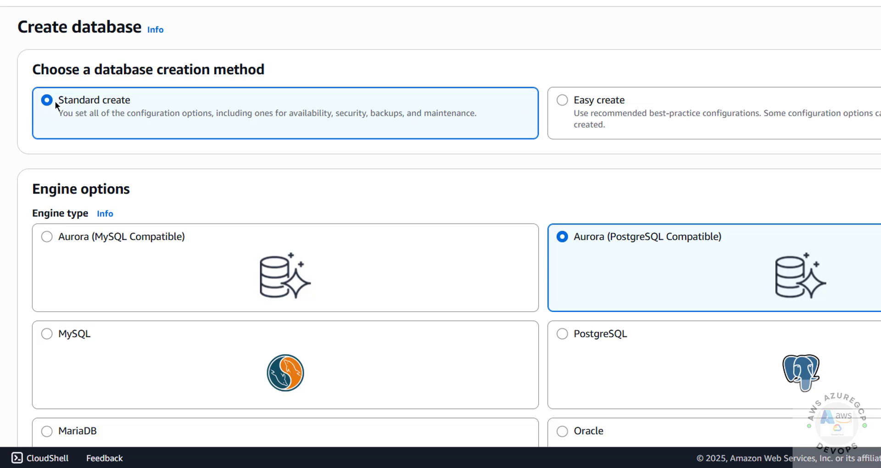
{"action": "scroll", "coordinate": [56, 100], "scroll_direction": "down", "scroll_amount": 3}
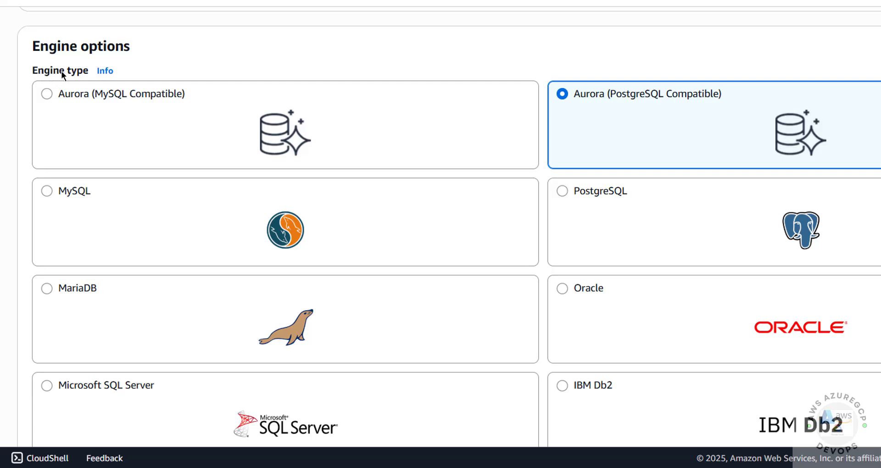
{"action": "scroll", "coordinate": [73, 138], "scroll_direction": "down", "scroll_amount": 3}
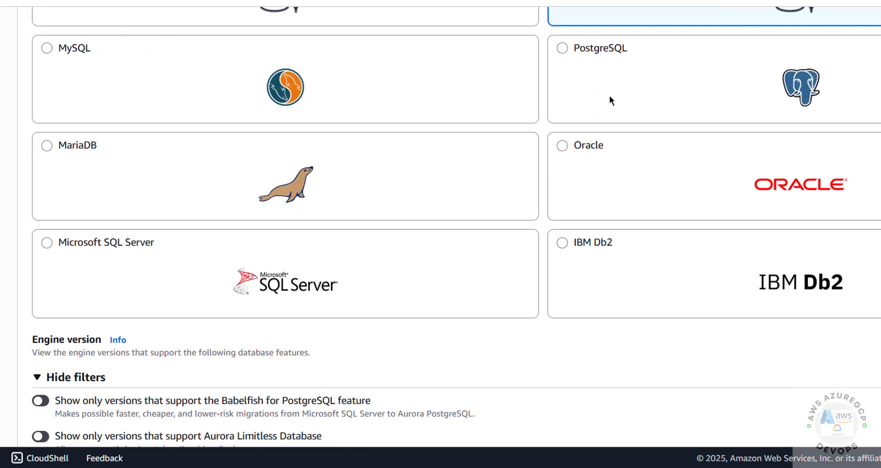
{"action": "left_click", "coordinate": [563, 49]}
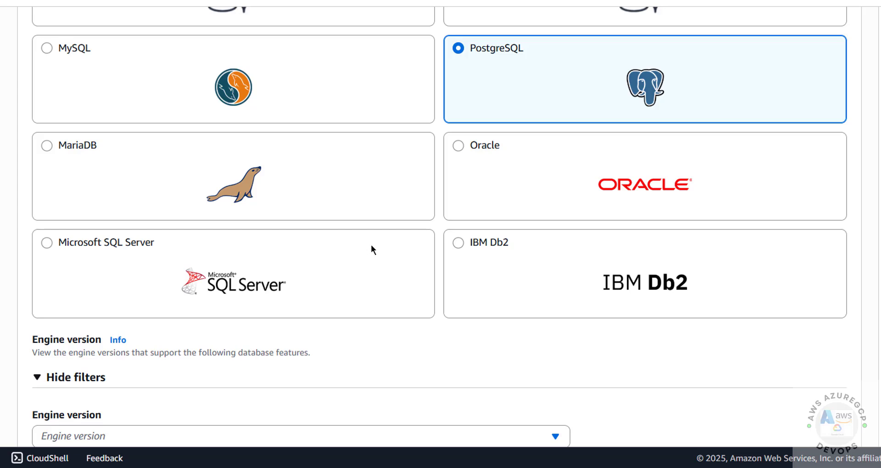
Step: Set the engine version to PostgreSQL 17.5-R1, with RDS Extended Support disabled
{"action": "scroll", "coordinate": [371, 245], "scroll_direction": "down", "scroll_amount": 3}
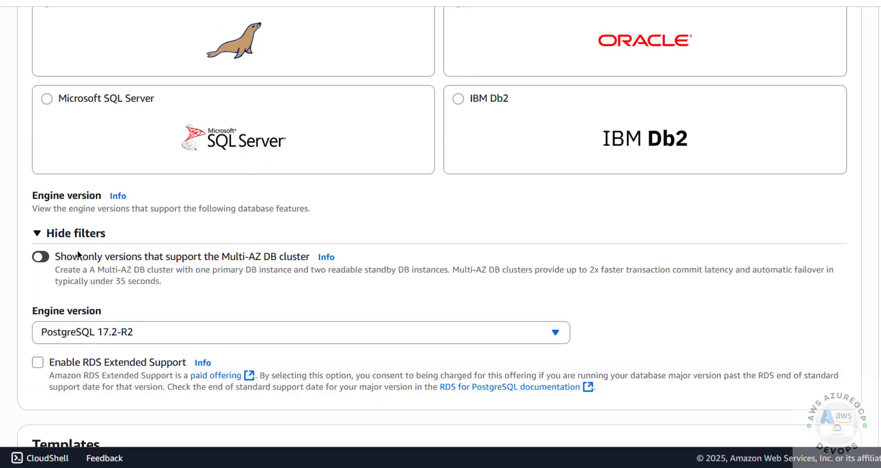
{"action": "scroll", "coordinate": [103, 262], "scroll_direction": "down", "scroll_amount": 2}
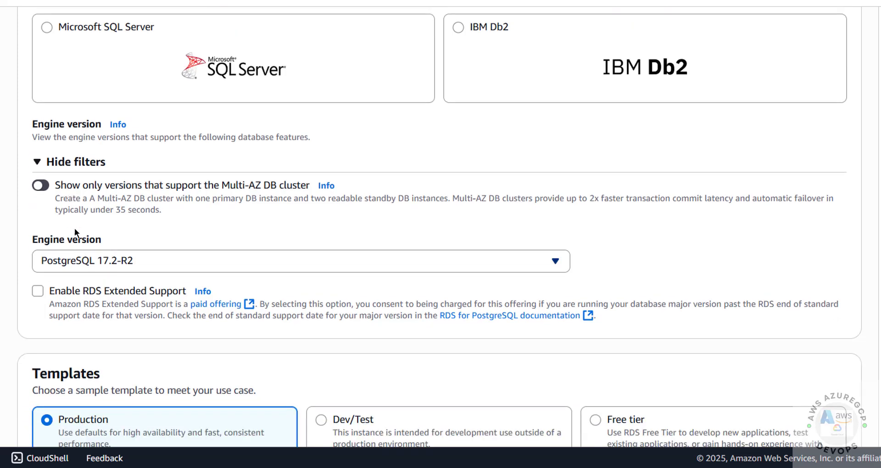
{"action": "left_click", "coordinate": [115, 260]}
{"action": "scroll", "coordinate": [299, 195], "scroll_direction": "down", "scroll_amount": 5}
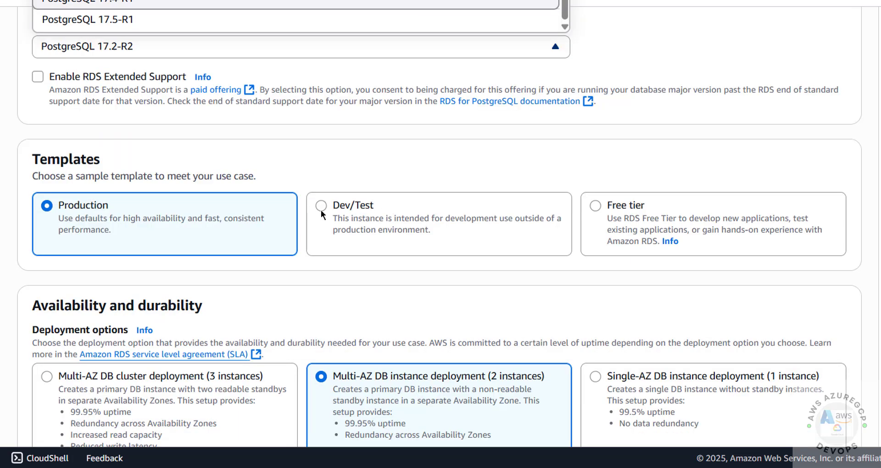
{"action": "left_click", "coordinate": [128, 25]}
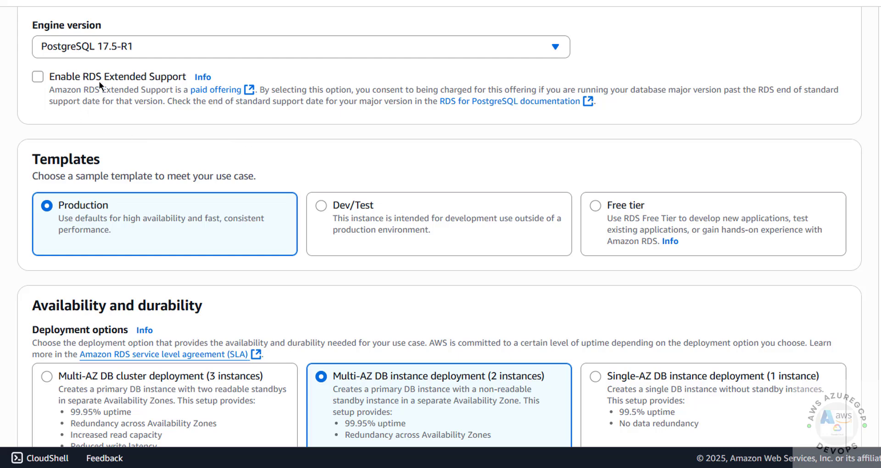
{"action": "left_click", "coordinate": [159, 79]}
{"action": "left_click", "coordinate": [159, 79]}
Step: Compare the Free tier, Dev/Test and Production templates and their deployment options, and settle on the Free tier template
{"action": "scroll", "coordinate": [618, 204], "scroll_direction": "down", "scroll_amount": 3}
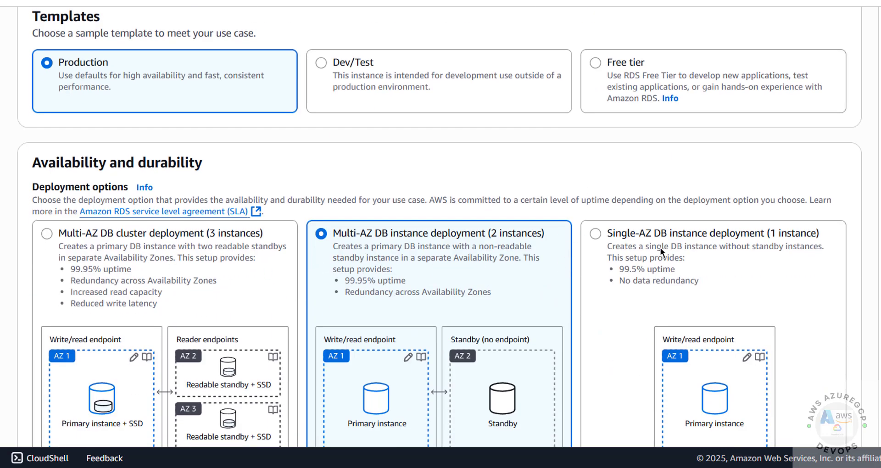
{"action": "left_click", "coordinate": [599, 65]}
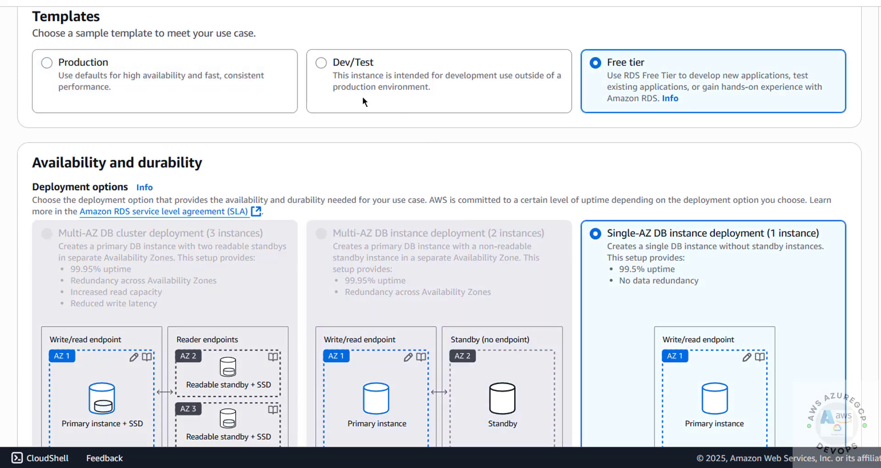
{"action": "left_click", "coordinate": [345, 66]}
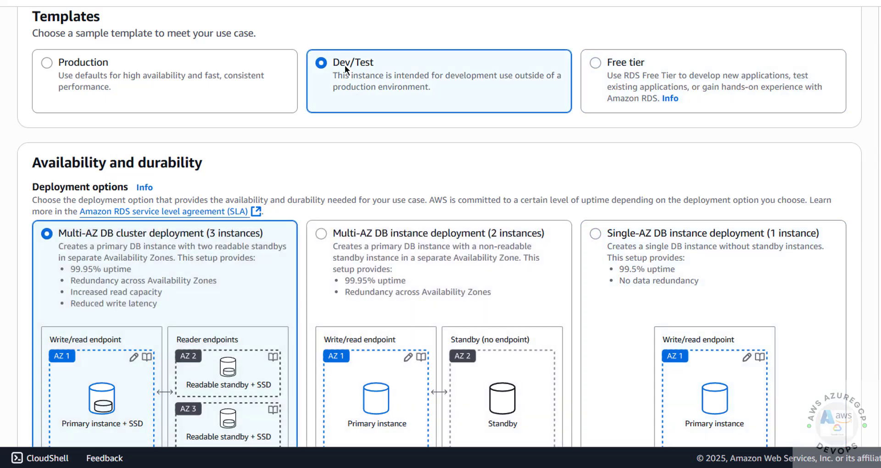
{"action": "left_click", "coordinate": [104, 67]}
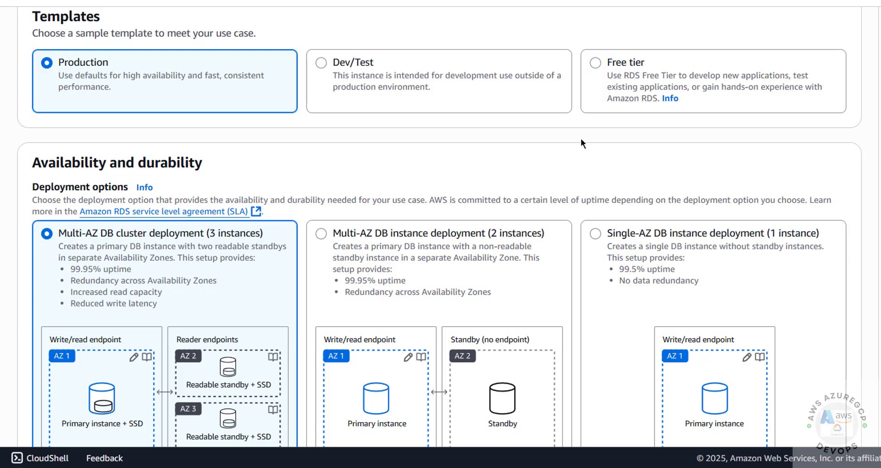
{"action": "left_click", "coordinate": [608, 63]}
{"action": "scroll", "coordinate": [591, 166], "scroll_direction": "down", "scroll_amount": 6}
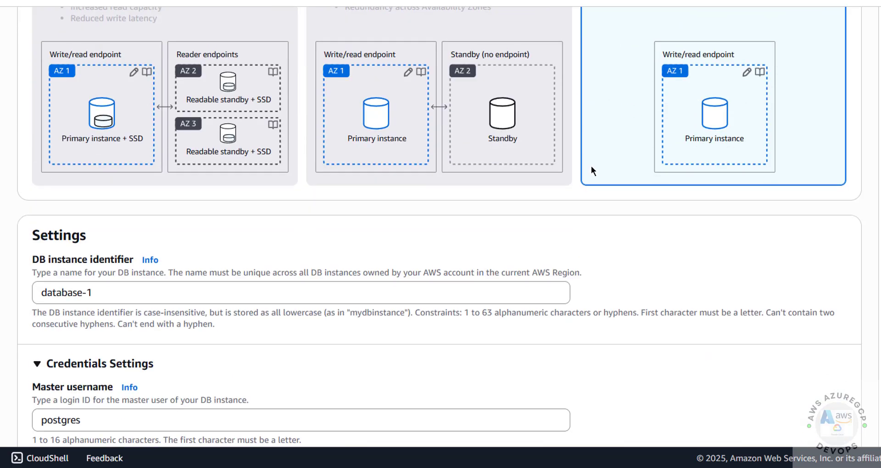
{"action": "scroll", "coordinate": [591, 166], "scroll_direction": "up", "scroll_amount": 5}
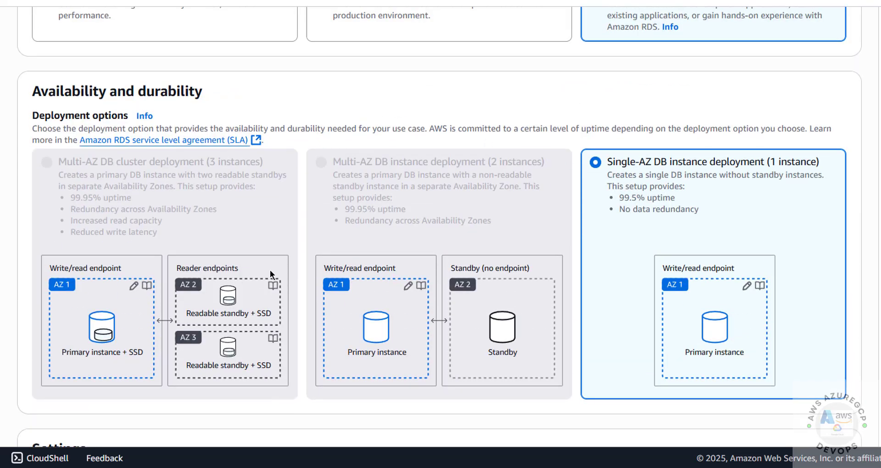
Step: Replace the default DB instance identifier with awsrdspg175
{"action": "scroll", "coordinate": [308, 254], "scroll_direction": "down", "scroll_amount": 6}
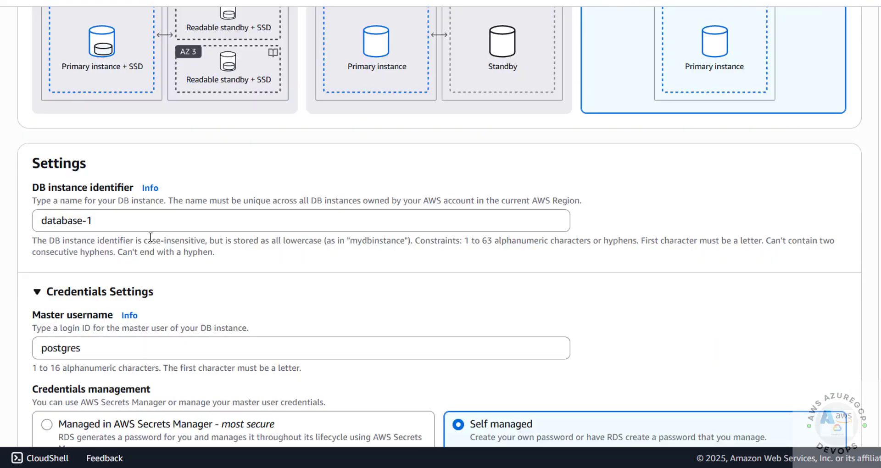
{"action": "scroll", "coordinate": [151, 229], "scroll_direction": "down", "scroll_amount": 3}
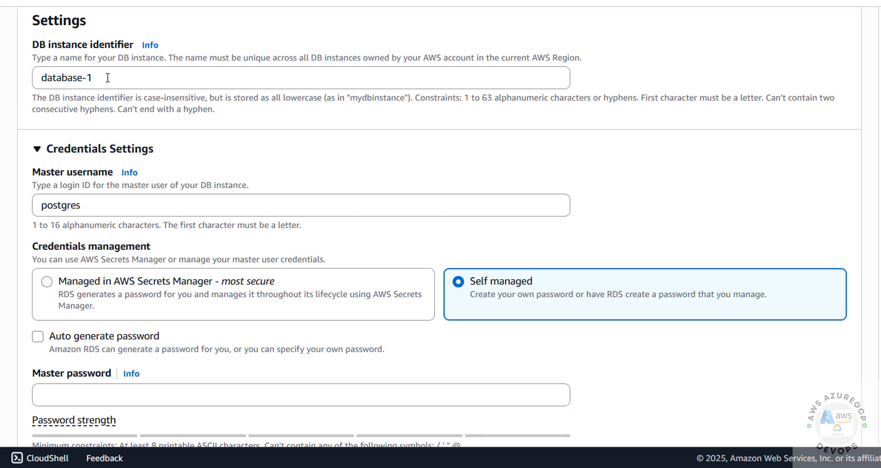
{"action": "triple_click", "coordinate": [75, 77]}
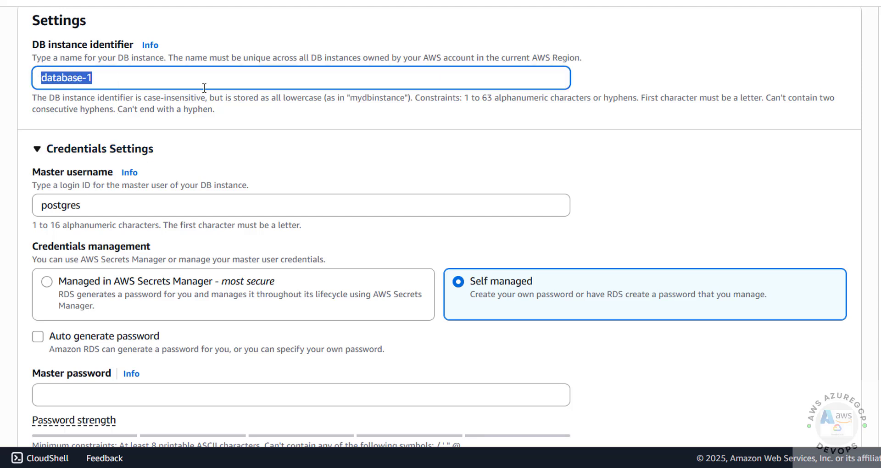
{"action": "type", "text": "awsrds"}
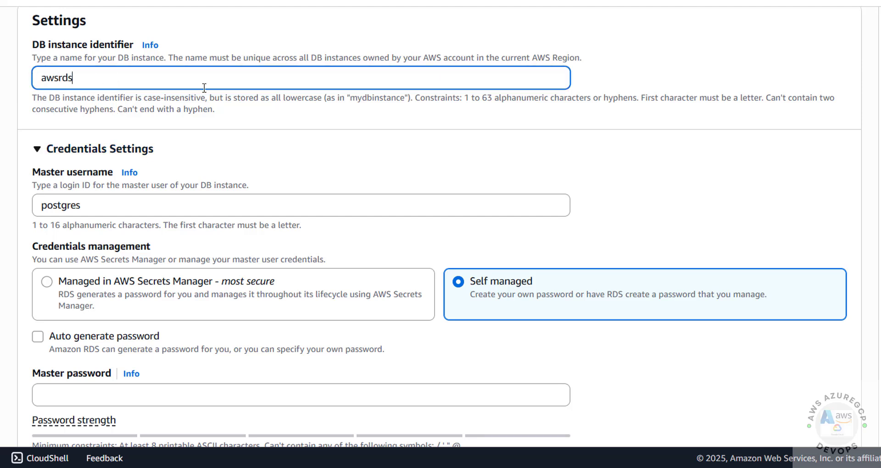
{"action": "type", "text": "pg175"}
Step: Review the master username and its naming rules in the credentials settings
{"action": "scroll", "coordinate": [193, 169], "scroll_direction": "down", "scroll_amount": 1}
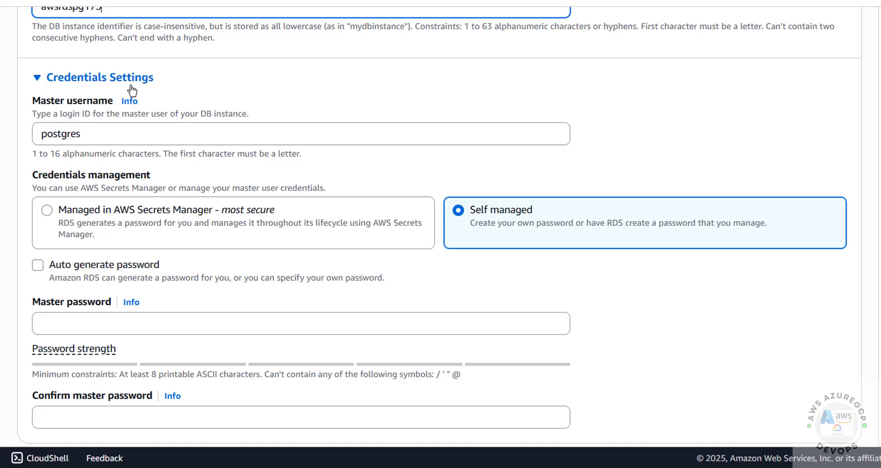
{"action": "double_click", "coordinate": [40, 135]}
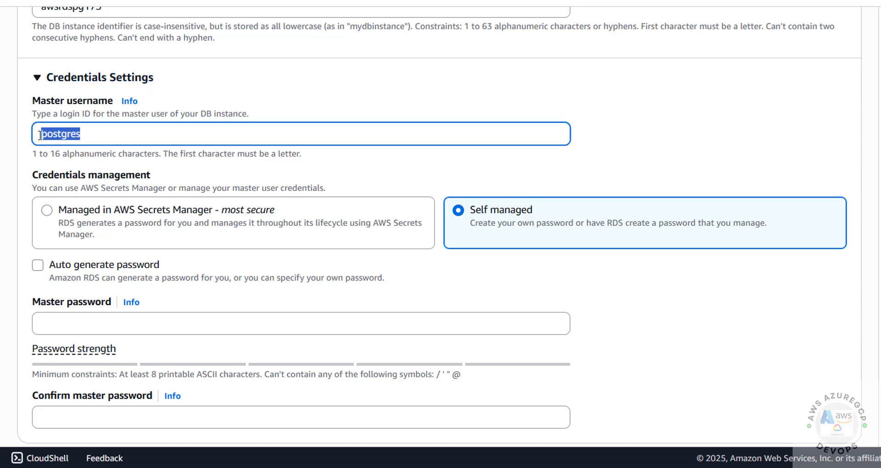
{"action": "left_click", "coordinate": [273, 132]}
{"action": "left_click_drag", "start_coordinate": [273, 132], "coordinate": [333, 158]}
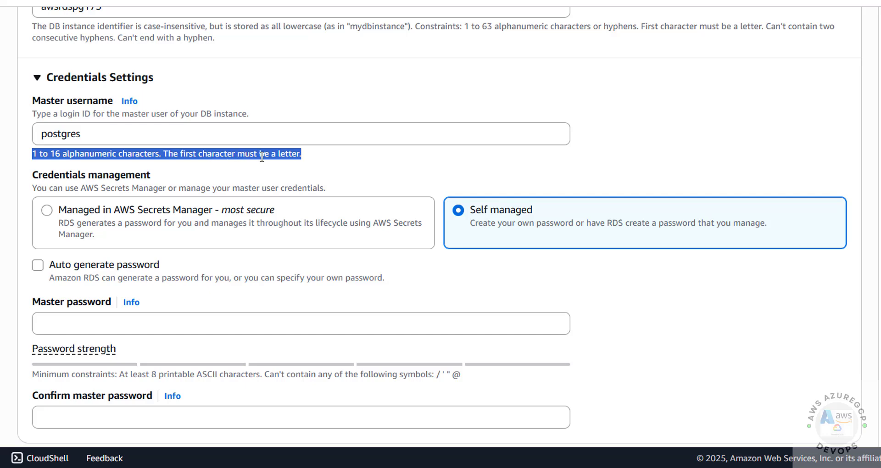
{"action": "left_click", "coordinate": [312, 162]}
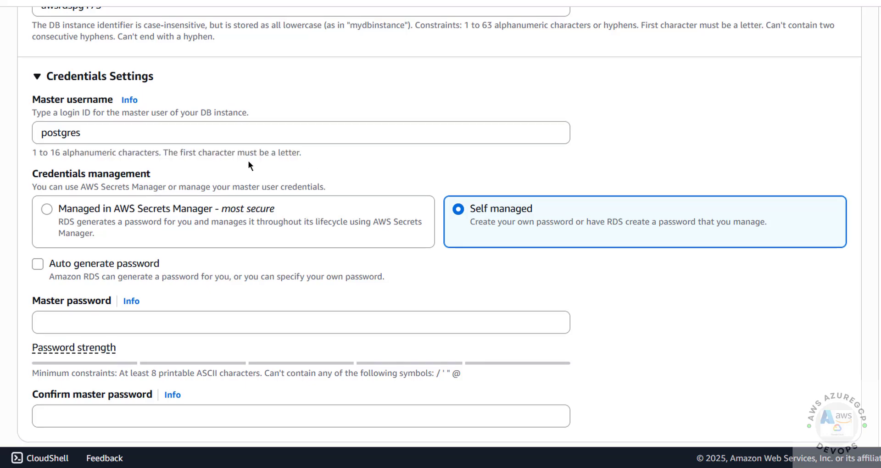
{"action": "scroll", "coordinate": [249, 161], "scroll_direction": "down", "scroll_amount": 3}
{"action": "scroll", "coordinate": [143, 81], "scroll_direction": "up", "scroll_amount": 2}
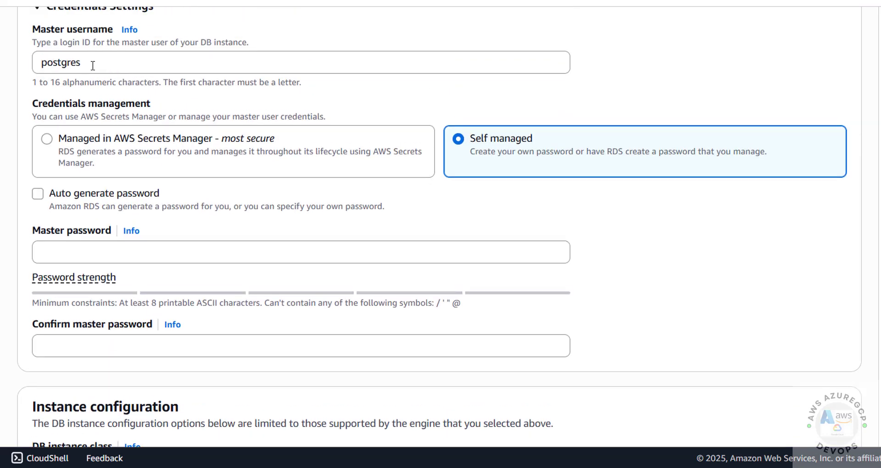
{"action": "left_click_drag", "start_coordinate": [93, 64], "coordinate": [38, 64]}
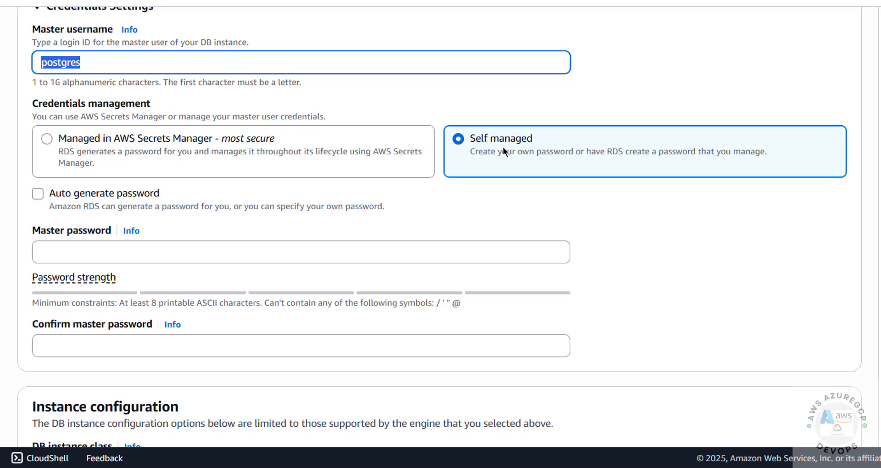
Step: Try AWS Secrets Manager credentials management and automatic password generation, returning to self-managed credentials with a manually specified password
{"action": "left_click", "coordinate": [128, 142]}
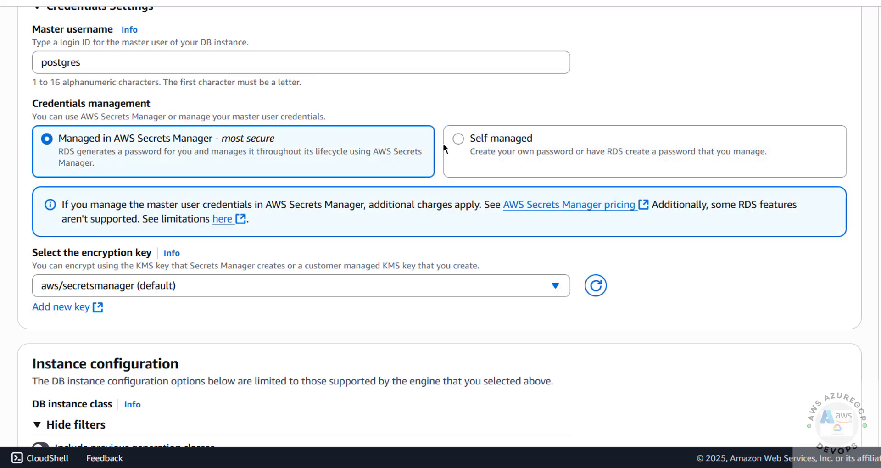
{"action": "left_click", "coordinate": [459, 139]}
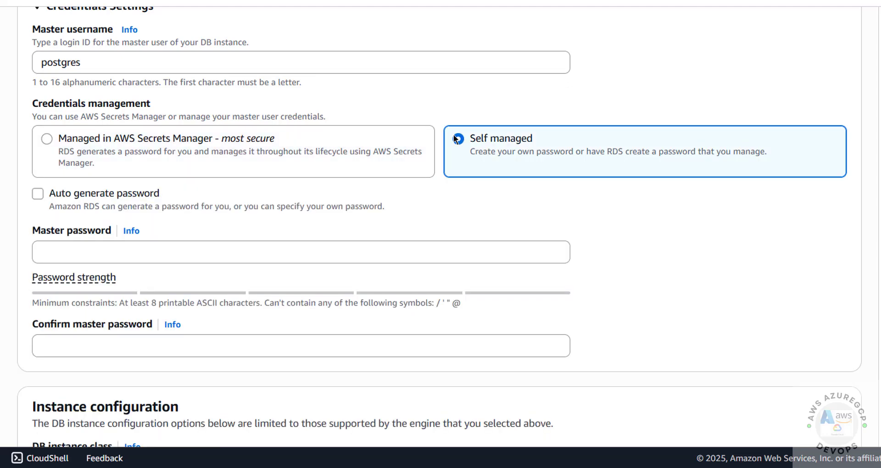
{"action": "left_click", "coordinate": [41, 196]}
{"action": "left_click", "coordinate": [41, 196]}
Step: Check the password constraints and enter the master password for the self-managed credentials
{"action": "left_click", "coordinate": [74, 257]}
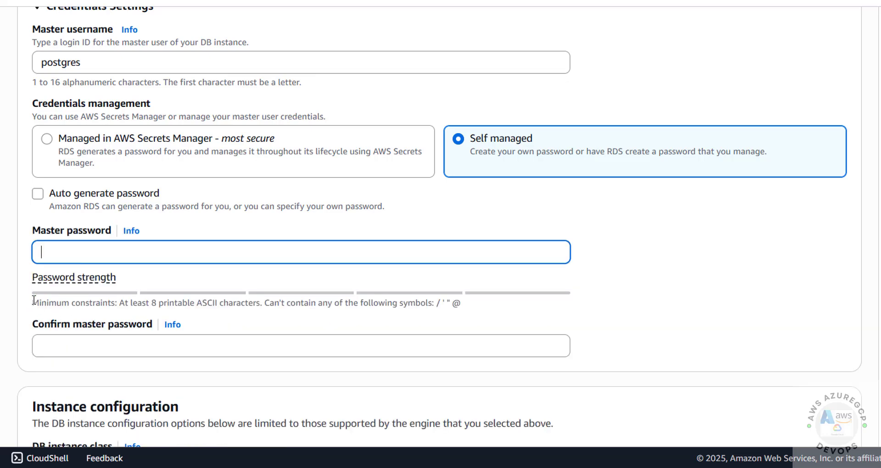
{"action": "left_click_drag", "start_coordinate": [34, 304], "coordinate": [471, 310]}
{"action": "left_click", "coordinate": [225, 244]}
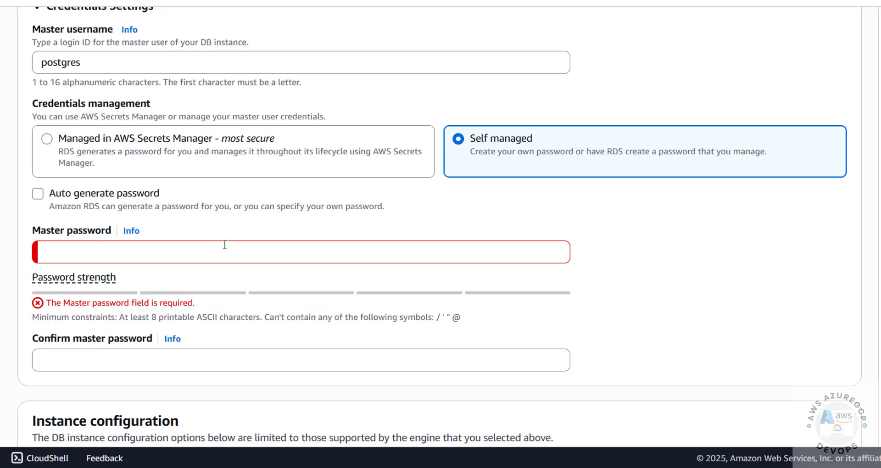
{"action": "type", "text": "***"}
{"action": "key", "text": "BackSpace"}
{"action": "key", "text": "BackSpace"}
{"action": "key", "text": "BackSpace"}
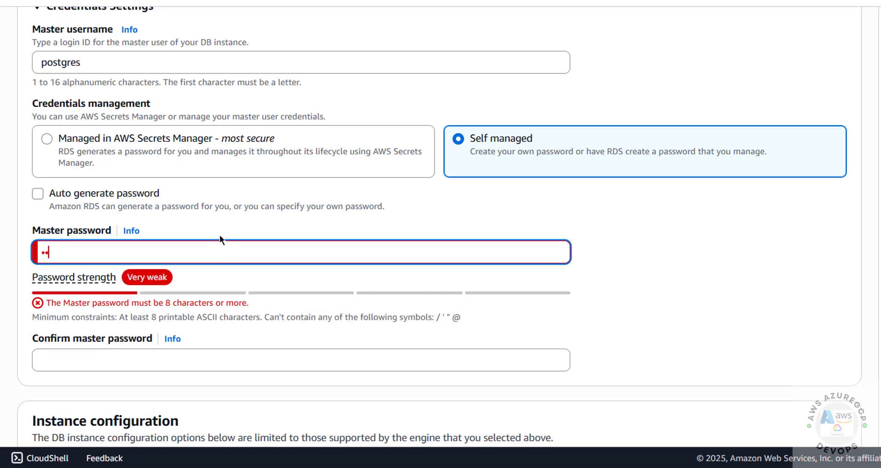
{"action": "type", "text": "*********"}
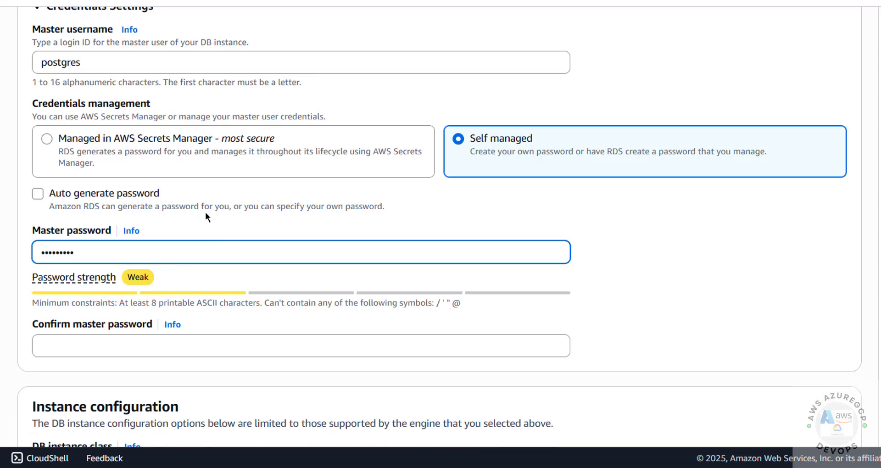
Step: Repeat the master password in the confirmation field
{"action": "scroll", "coordinate": [205, 212], "scroll_direction": "down", "scroll_amount": 2}
{"action": "left_click", "coordinate": [132, 279]}
{"action": "type", "text": "****"}
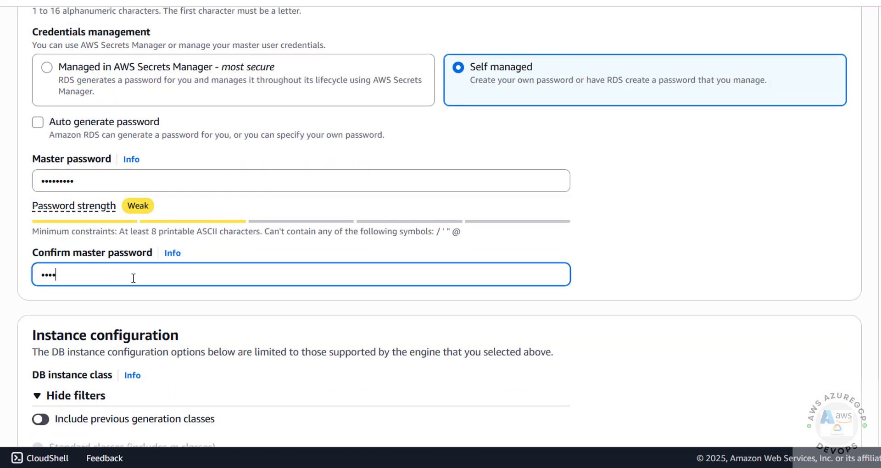
{"action": "type", "text": "*****"}
Step: Examine the burstable DB instance classes offered in the instance configuration, leaving the current class selected
{"action": "scroll", "coordinate": [226, 244], "scroll_direction": "down", "scroll_amount": 5}
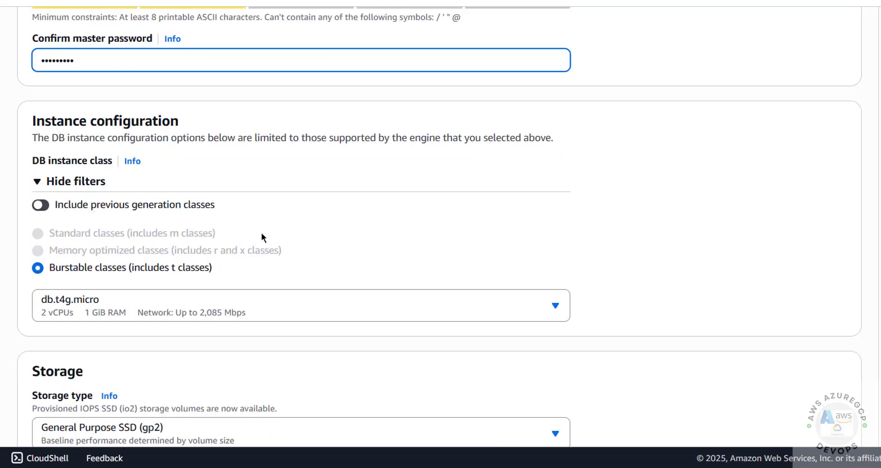
{"action": "scroll", "coordinate": [262, 237], "scroll_direction": "down", "scroll_amount": 3}
{"action": "scroll", "coordinate": [258, 217], "scroll_direction": "up", "scroll_amount": 2}
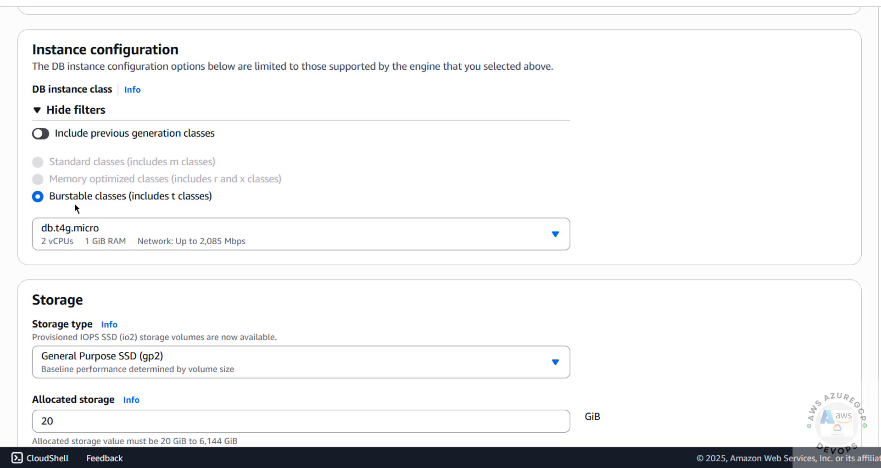
{"action": "left_click", "coordinate": [111, 238]}
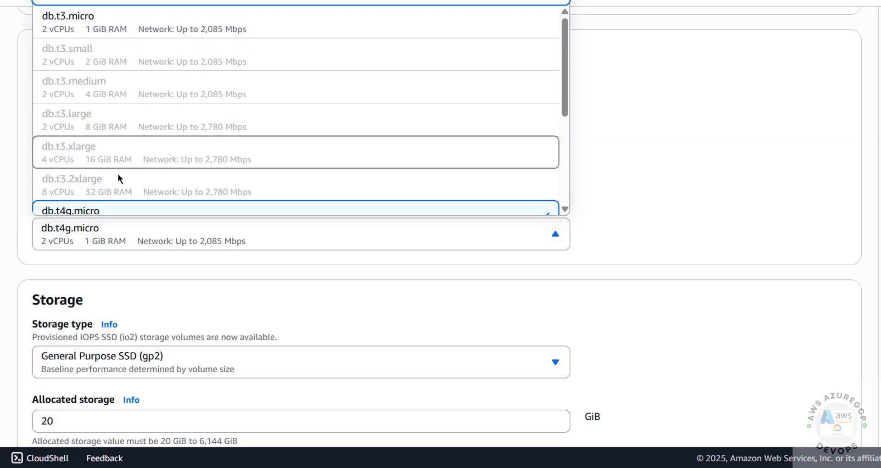
{"action": "scroll", "coordinate": [118, 176], "scroll_direction": "down", "scroll_amount": 4}
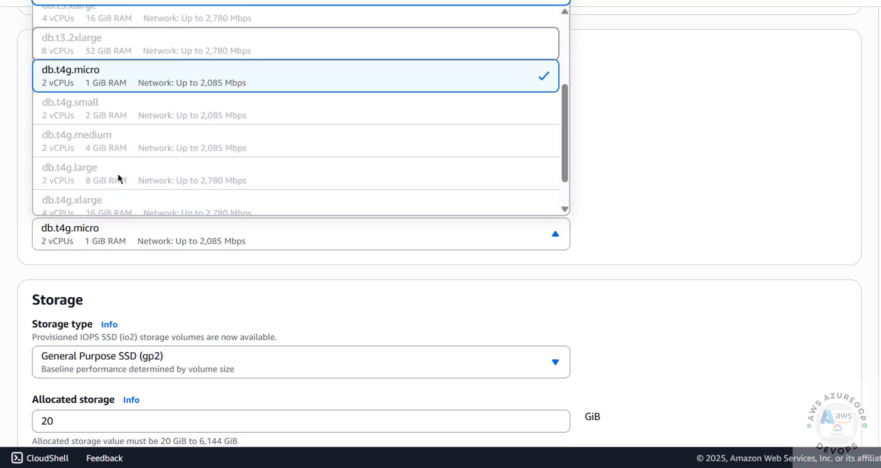
{"action": "left_click", "coordinate": [772, 212]}
Step: Recheck the chosen template and compare the DB instance classes that it leaves selectable
{"action": "scroll", "coordinate": [761, 186], "scroll_direction": "up", "scroll_amount": 20}
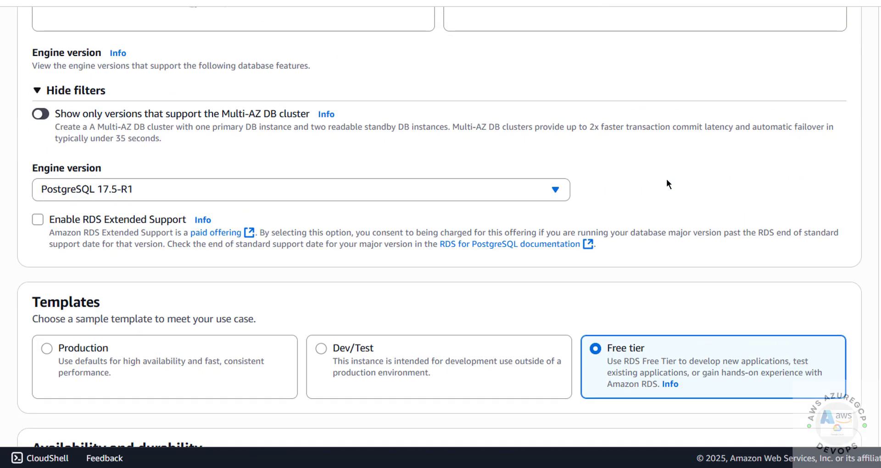
{"action": "scroll", "coordinate": [668, 184], "scroll_direction": "up", "scroll_amount": 3}
{"action": "scroll", "coordinate": [668, 183], "scroll_direction": "down", "scroll_amount": 8}
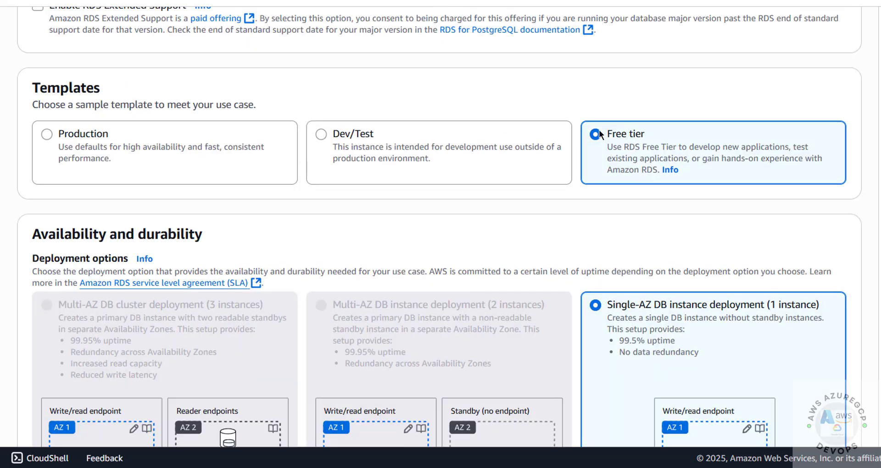
{"action": "scroll", "coordinate": [593, 228], "scroll_direction": "down", "scroll_amount": 15}
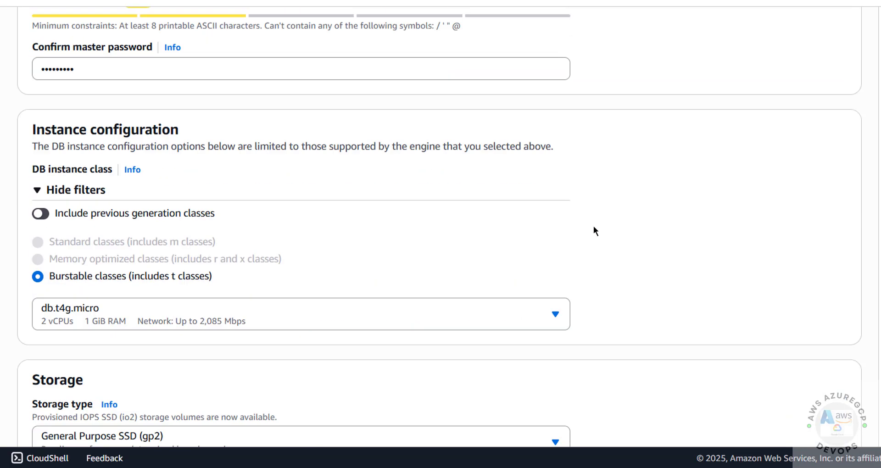
{"action": "scroll", "coordinate": [593, 227], "scroll_direction": "down", "scroll_amount": 3}
{"action": "left_click", "coordinate": [271, 152]}
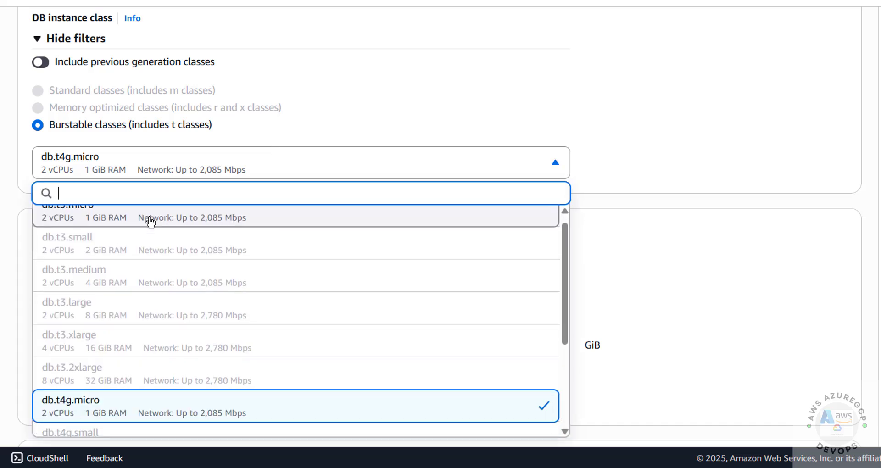
{"action": "scroll", "coordinate": [150, 222], "scroll_direction": "down", "scroll_amount": 2}
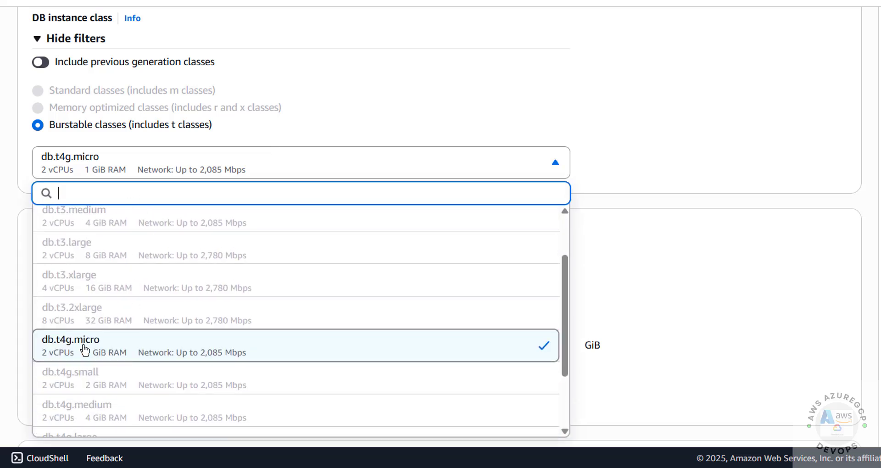
{"action": "scroll", "coordinate": [104, 312], "scroll_direction": "up", "scroll_amount": 3}
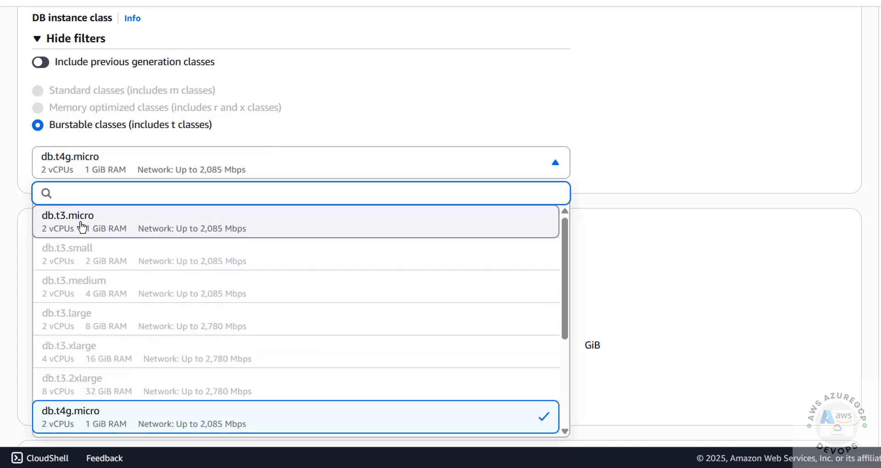
{"action": "left_click", "coordinate": [480, 123]}
Step: Review the available storage types and the allocated storage value, leaving both as they are
{"action": "scroll", "coordinate": [311, 199], "scroll_direction": "down", "scroll_amount": 3}
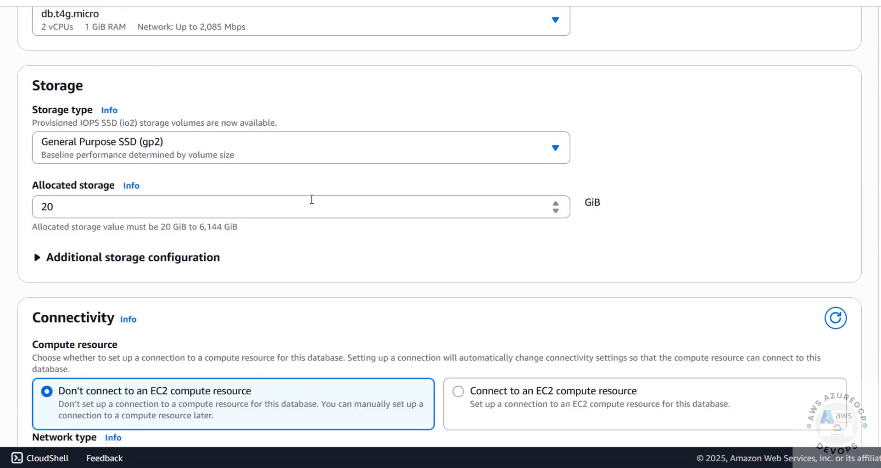
{"action": "left_click", "coordinate": [126, 146]}
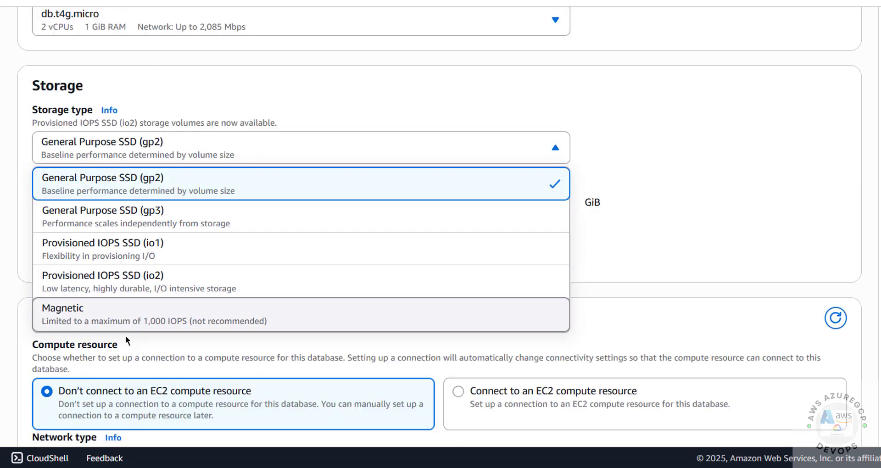
{"action": "left_click", "coordinate": [216, 133]}
{"action": "left_click_drag", "start_coordinate": [64, 207], "coordinate": [34, 212]}
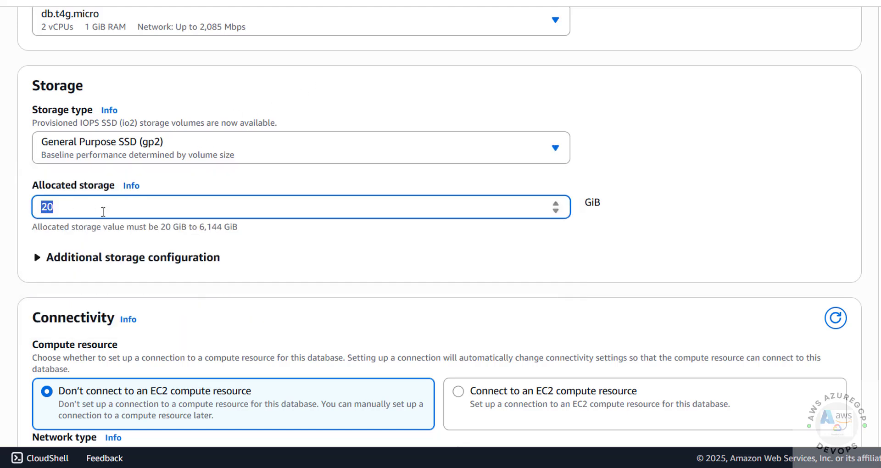
Step: Expand the additional storage configuration and disable storage autoscaling
{"action": "left_click", "coordinate": [130, 261]}
{"action": "scroll", "coordinate": [138, 266], "scroll_direction": "down", "scroll_amount": 3}
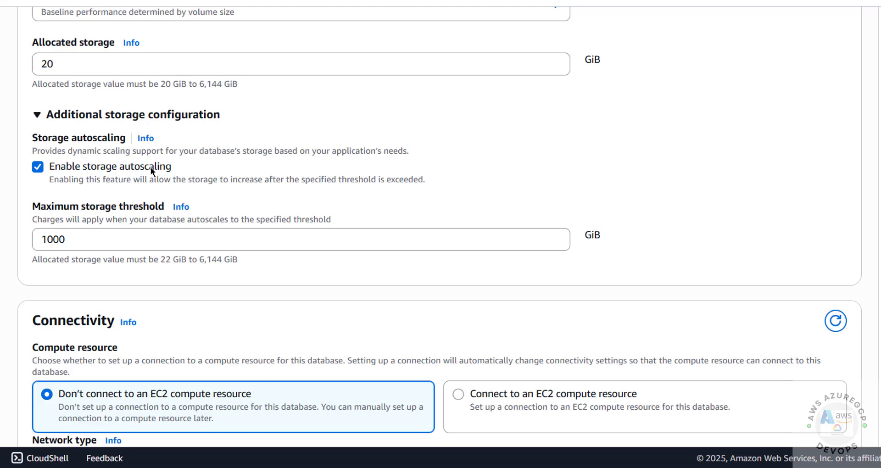
{"action": "left_click", "coordinate": [36, 168]}
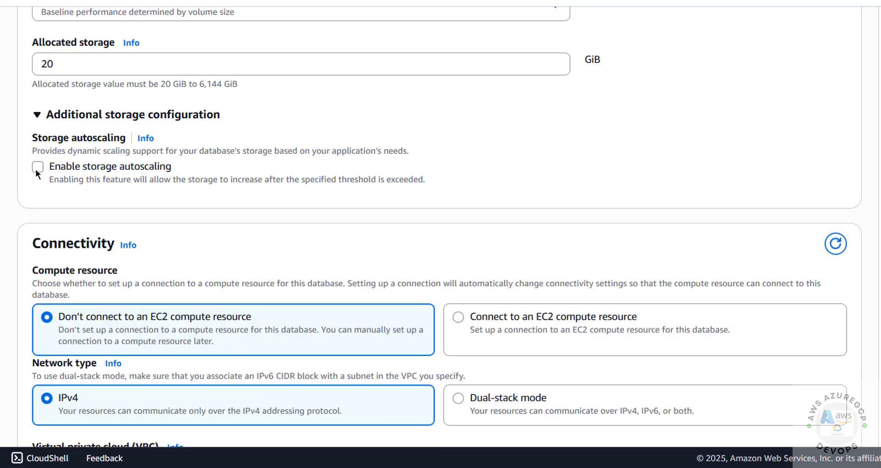
{"action": "left_click", "coordinate": [36, 168]}
{"action": "left_click", "coordinate": [37, 168]}
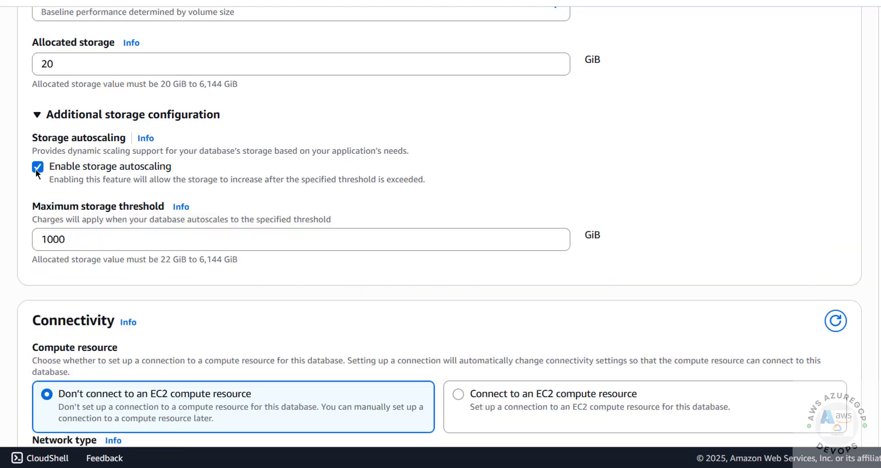
{"action": "left_click", "coordinate": [36, 168]}
Step: Review the compute resource and network type options and the VPC choices in the connectivity settings
{"action": "scroll", "coordinate": [112, 227], "scroll_direction": "down", "scroll_amount": 3}
{"action": "scroll", "coordinate": [116, 236], "scroll_direction": "down", "scroll_amount": 3}
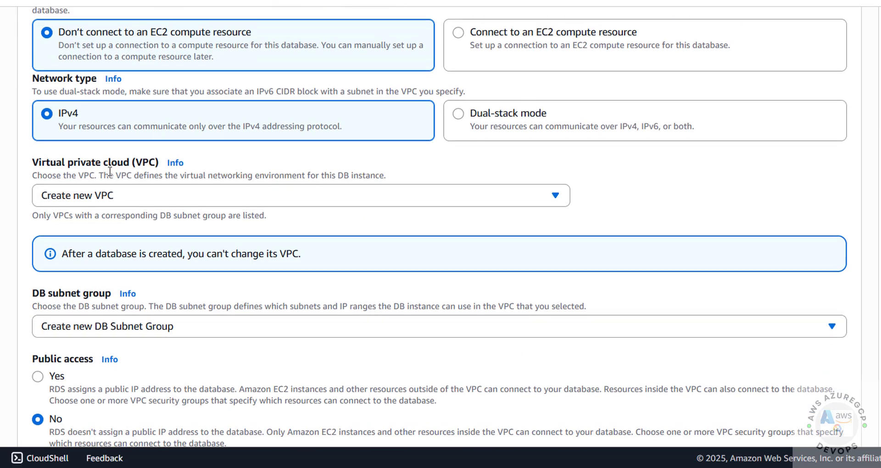
{"action": "scroll", "coordinate": [65, 96], "scroll_direction": "up", "scroll_amount": 2}
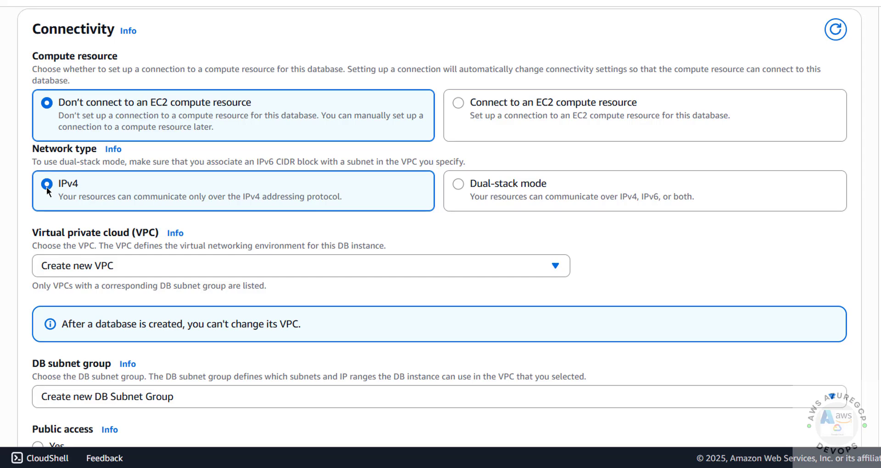
{"action": "scroll", "coordinate": [48, 236], "scroll_direction": "down", "scroll_amount": 2}
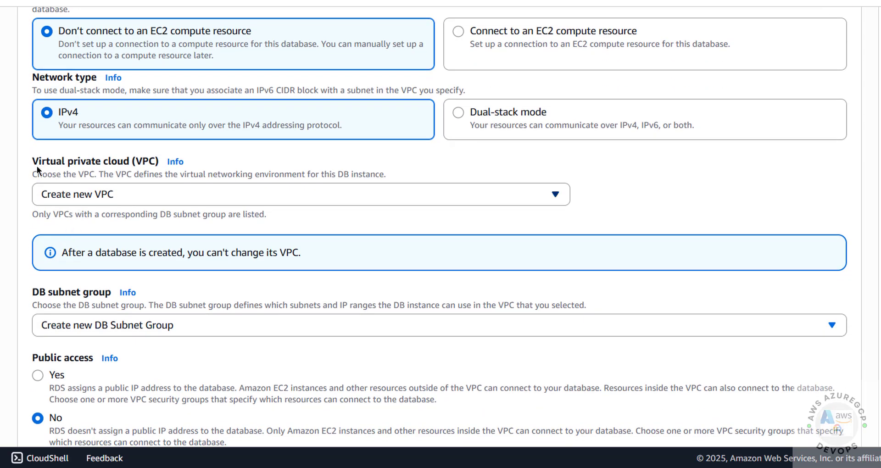
{"action": "left_click", "coordinate": [100, 198]}
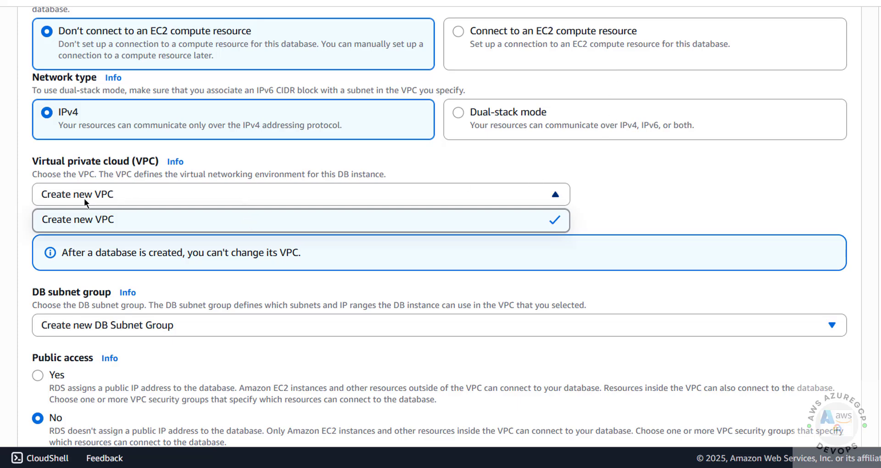
{"action": "left_click", "coordinate": [502, 163]}
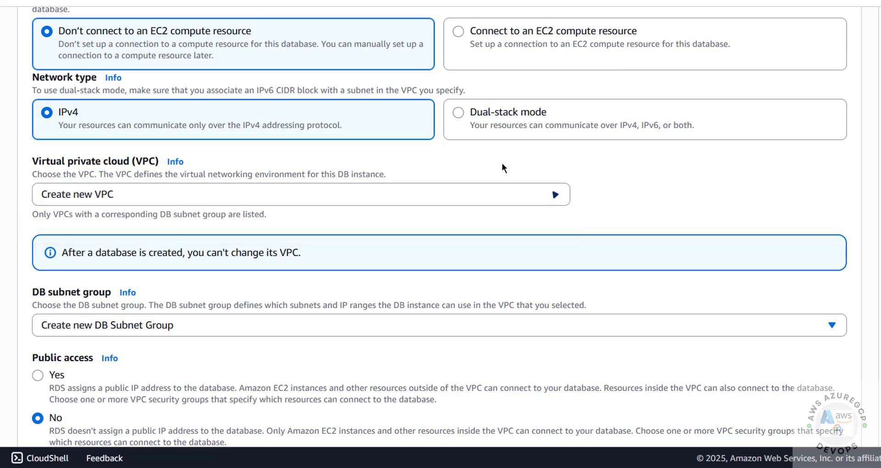
Step: Check which AWS Region is selected and look through the VPC choices again without changing either
{"action": "left_click", "coordinate": [879, 1]}
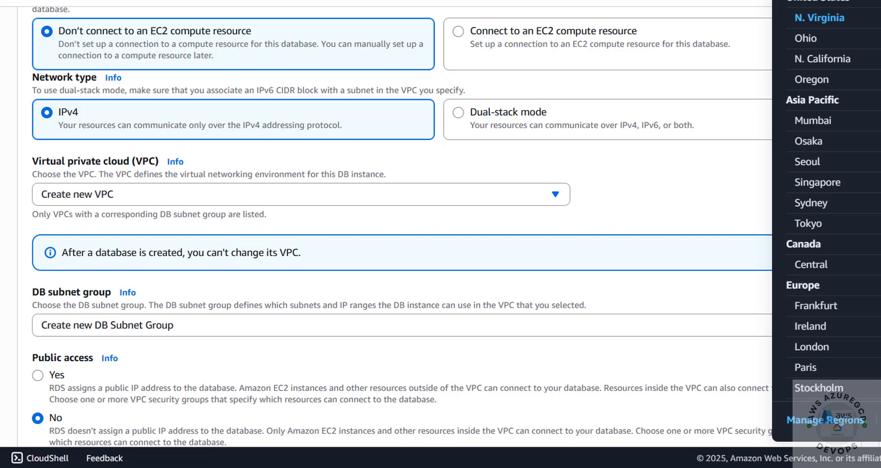
{"action": "left_click", "coordinate": [661, 196]}
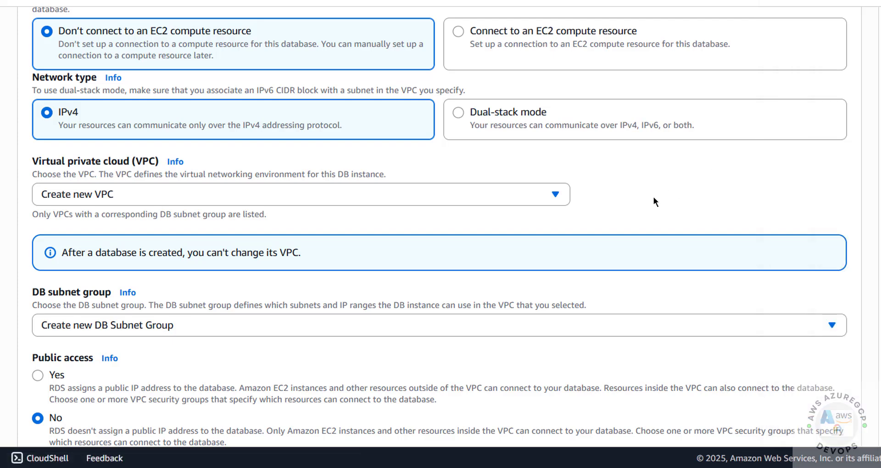
{"action": "scroll", "coordinate": [186, 129], "scroll_direction": "down", "scroll_amount": 2}
{"action": "left_click", "coordinate": [188, 129]}
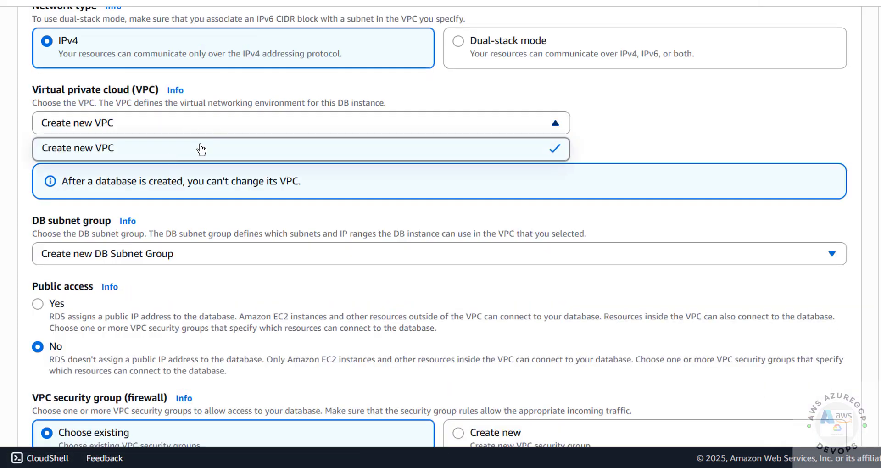
{"action": "left_click", "coordinate": [615, 129]}
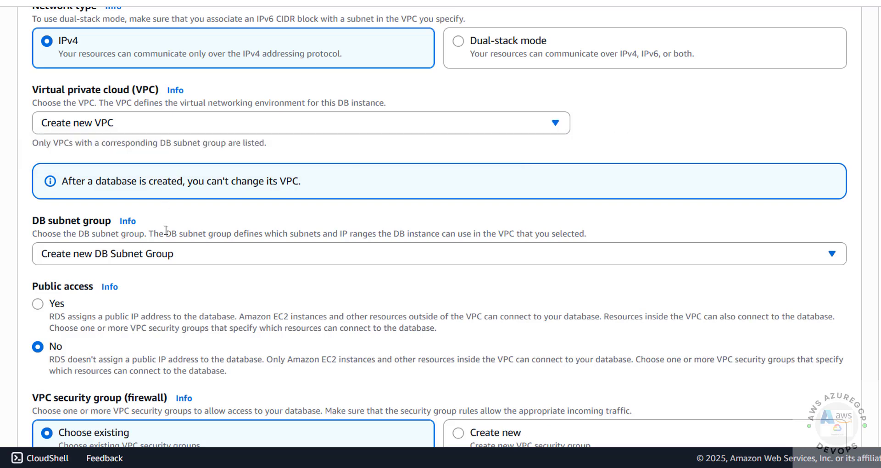
Step: Keep Create new DB Subnet Group as the DB subnet group and set public access to Yes
{"action": "scroll", "coordinate": [163, 216], "scroll_direction": "down", "scroll_amount": 2}
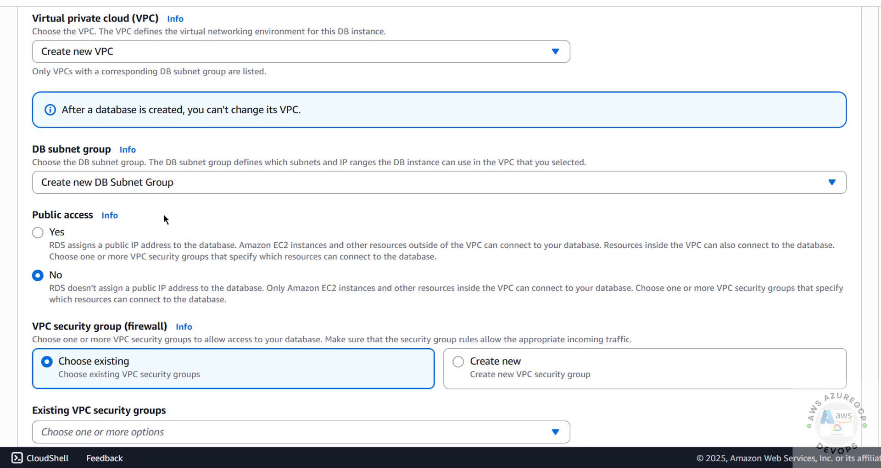
{"action": "left_click", "coordinate": [198, 183]}
{"action": "left_click", "coordinate": [187, 202]}
{"action": "left_click", "coordinate": [47, 233]}
Step: Check the existing VPC security groups, keeping default, and set the Availability Zone to us-east-1b
{"action": "scroll", "coordinate": [70, 231], "scroll_direction": "down", "scroll_amount": 3}
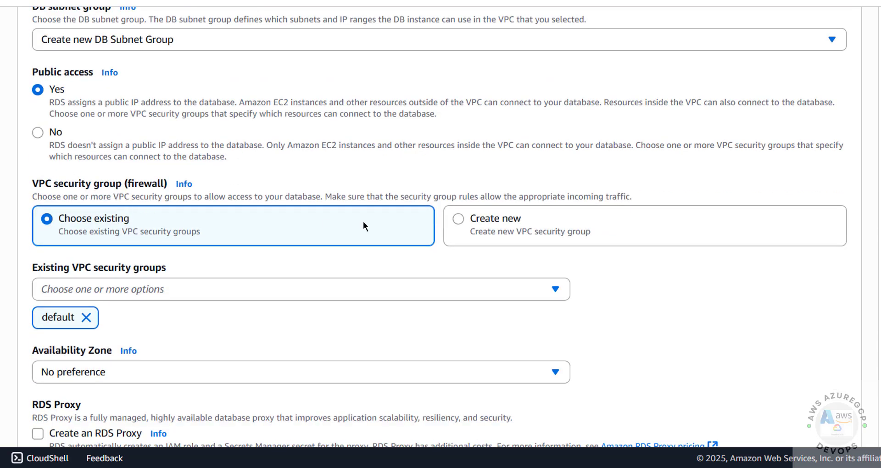
{"action": "scroll", "coordinate": [145, 244], "scroll_direction": "down", "scroll_amount": 3}
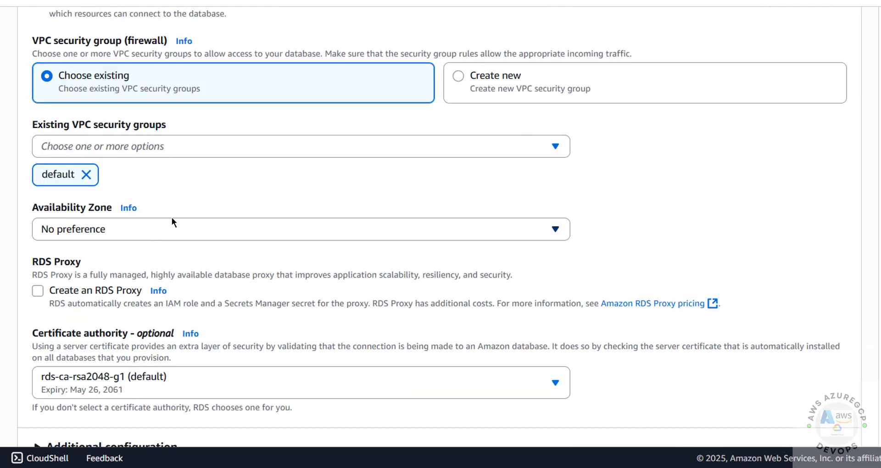
{"action": "left_click", "coordinate": [163, 150]}
{"action": "left_click", "coordinate": [162, 149]}
{"action": "left_click", "coordinate": [153, 229]}
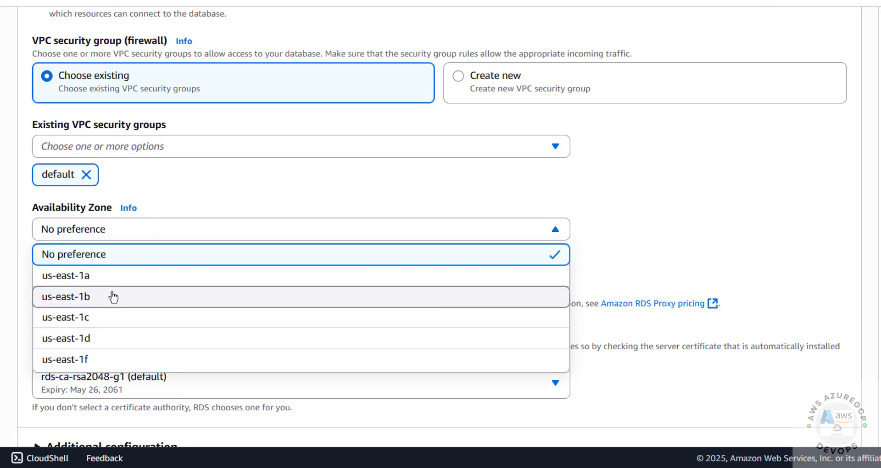
{"action": "left_click", "coordinate": [113, 297]}
{"action": "scroll", "coordinate": [328, 188], "scroll_direction": "down", "scroll_amount": 3}
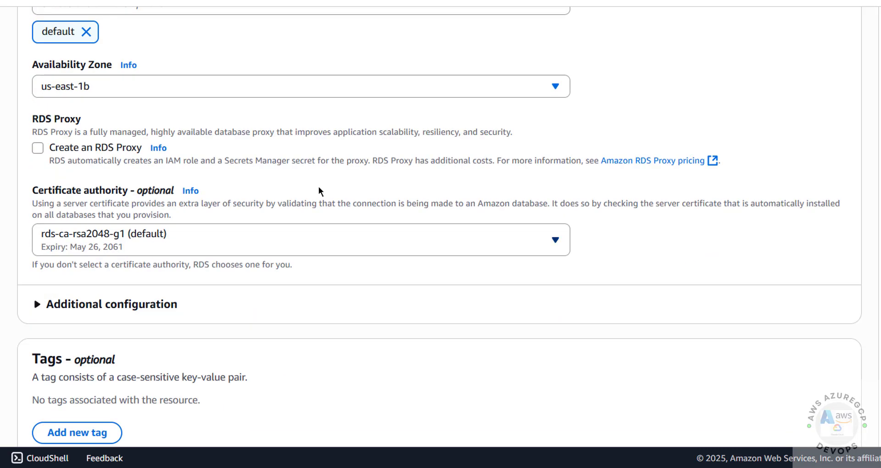
Step: Expand the additional connectivity configuration and check the database port
{"action": "scroll", "coordinate": [109, 156], "scroll_direction": "down", "scroll_amount": 3}
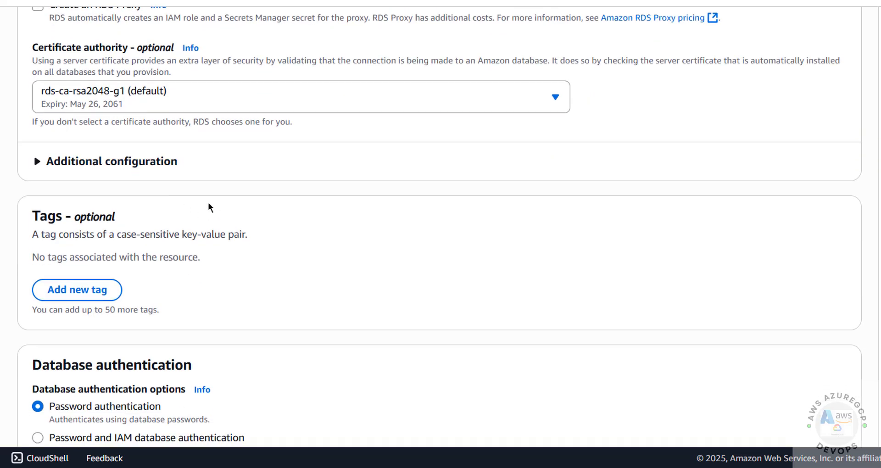
{"action": "left_click", "coordinate": [176, 166]}
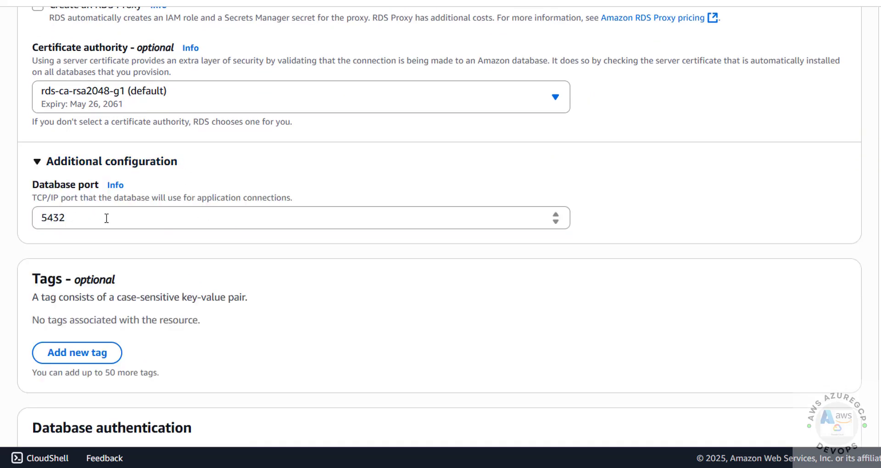
{"action": "left_click_drag", "start_coordinate": [105, 216], "coordinate": [32, 216]}
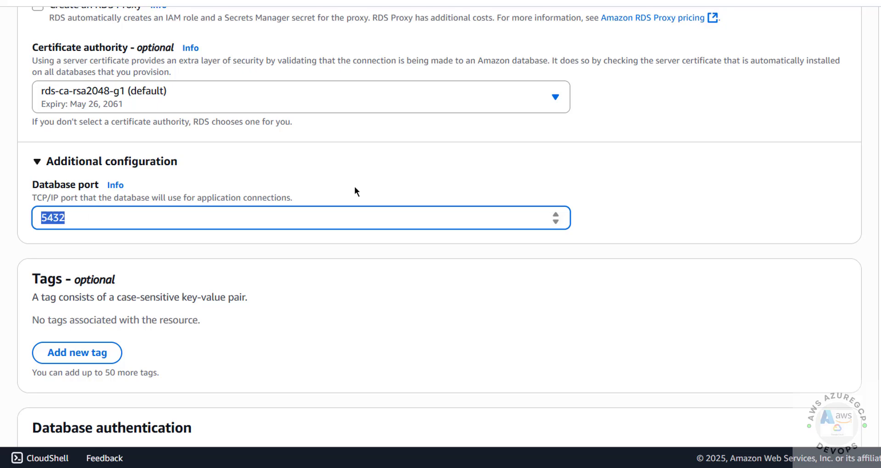
Step: Review the tags, database authentication and monitoring options, keeping password authentication, Database Insights - Standard and Performance insights enabled
{"action": "scroll", "coordinate": [354, 186], "scroll_direction": "down", "scroll_amount": 5}
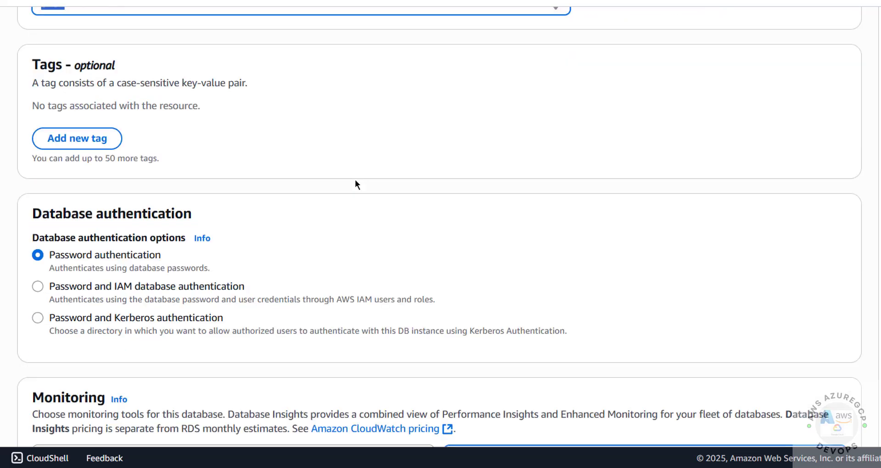
{"action": "scroll", "coordinate": [354, 179], "scroll_direction": "down", "scroll_amount": 5}
{"action": "scroll", "coordinate": [352, 184], "scroll_direction": "up", "scroll_amount": 2}
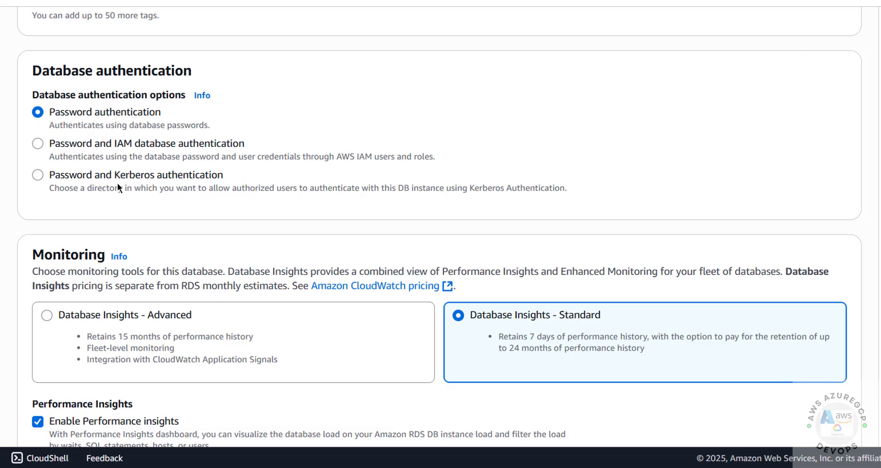
{"action": "scroll", "coordinate": [118, 183], "scroll_direction": "down", "scroll_amount": 3}
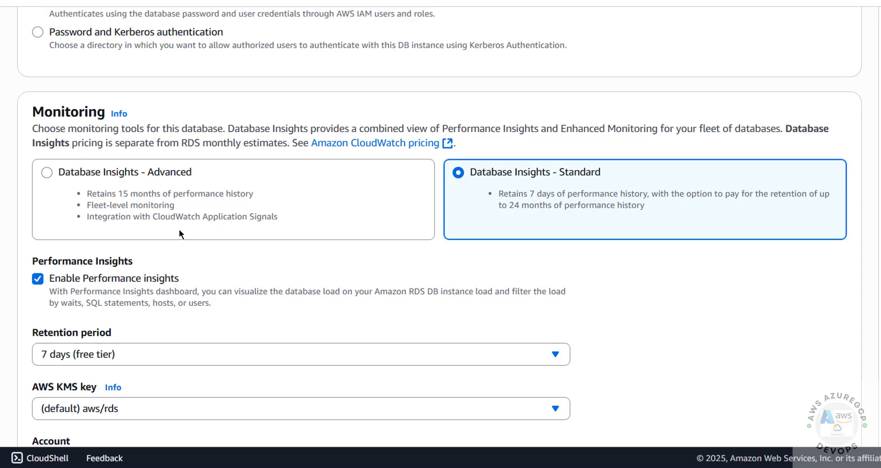
{"action": "scroll", "coordinate": [183, 237], "scroll_direction": "down", "scroll_amount": 2}
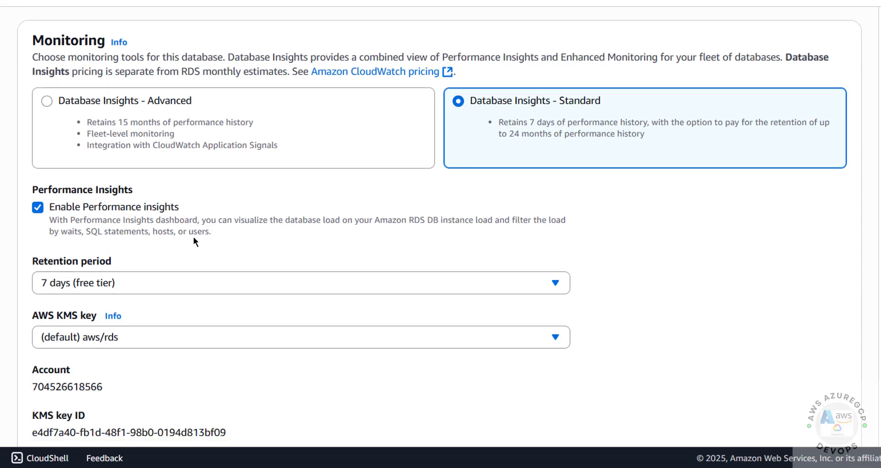
{"action": "left_click", "coordinate": [40, 210]}
{"action": "left_click", "coordinate": [40, 210]}
{"action": "scroll", "coordinate": [43, 216], "scroll_direction": "down", "scroll_amount": 5}
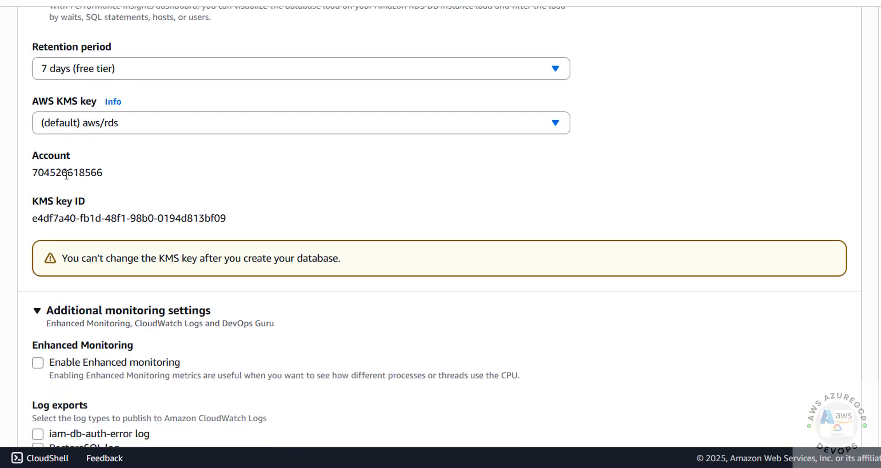
Step: Enable Enhanced monitoring in the additional monitoring settings and expand the additional configuration section
{"action": "scroll", "coordinate": [188, 225], "scroll_direction": "down", "scroll_amount": 3}
{"action": "scroll", "coordinate": [191, 230], "scroll_direction": "down", "scroll_amount": 2}
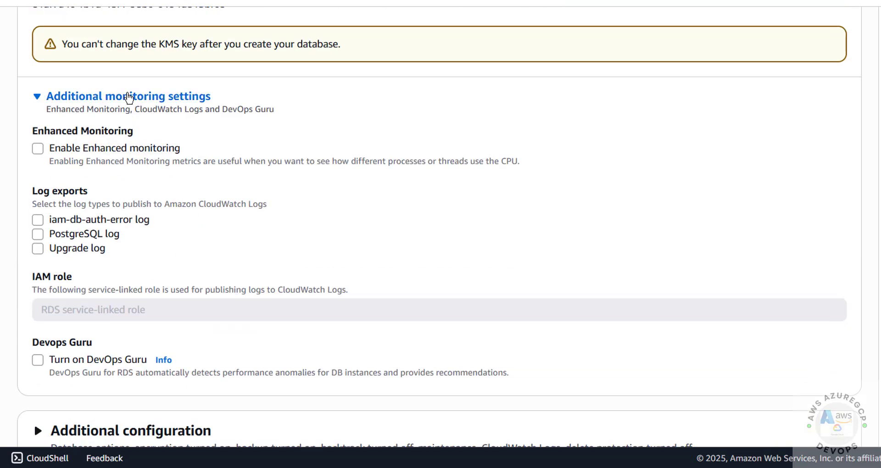
{"action": "left_click", "coordinate": [129, 96]}
{"action": "left_click", "coordinate": [129, 97]}
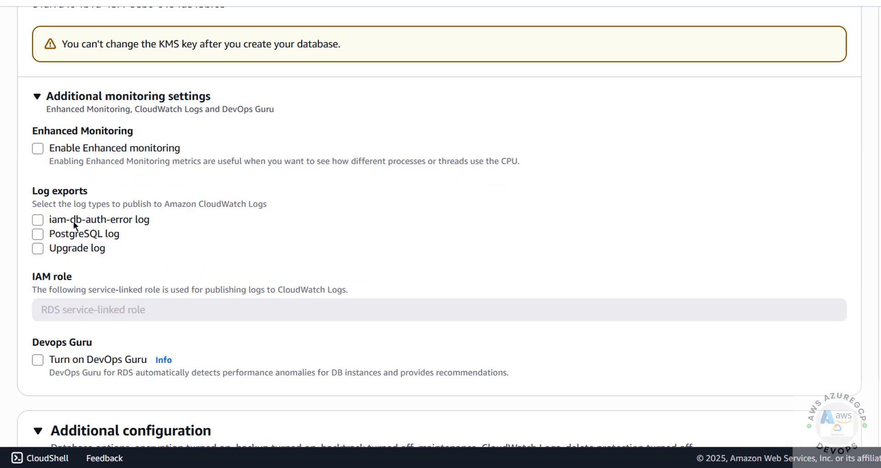
{"action": "left_click", "coordinate": [72, 150]}
{"action": "left_click", "coordinate": [72, 150]}
{"action": "left_click", "coordinate": [73, 150]}
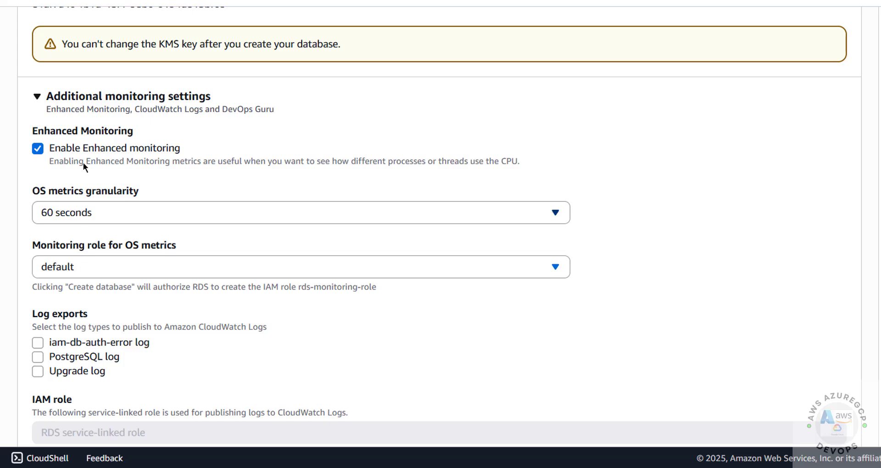
{"action": "left_click", "coordinate": [86, 150]}
Step: Set the initial database name to bank and keep default.postgres17 as the DB parameter group
{"action": "scroll", "coordinate": [147, 205], "scroll_direction": "down", "scroll_amount": 3}
{"action": "scroll", "coordinate": [147, 205], "scroll_direction": "down", "scroll_amount": 5}
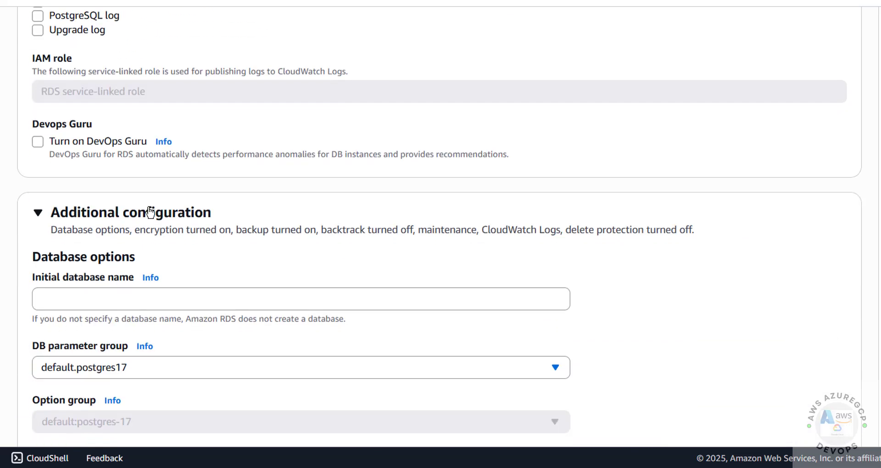
{"action": "left_click", "coordinate": [67, 164]}
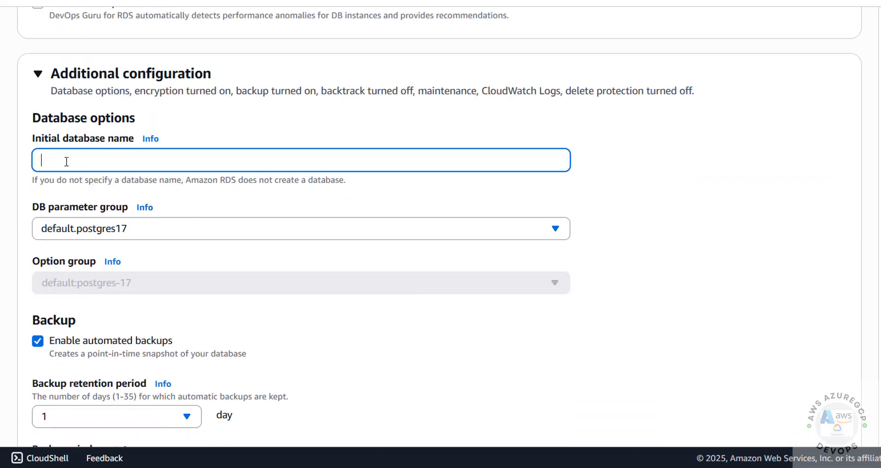
{"action": "type", "text": "bank"}
{"action": "left_click_drag", "start_coordinate": [83, 154], "coordinate": [34, 160]}
{"action": "left_click", "coordinate": [136, 224]}
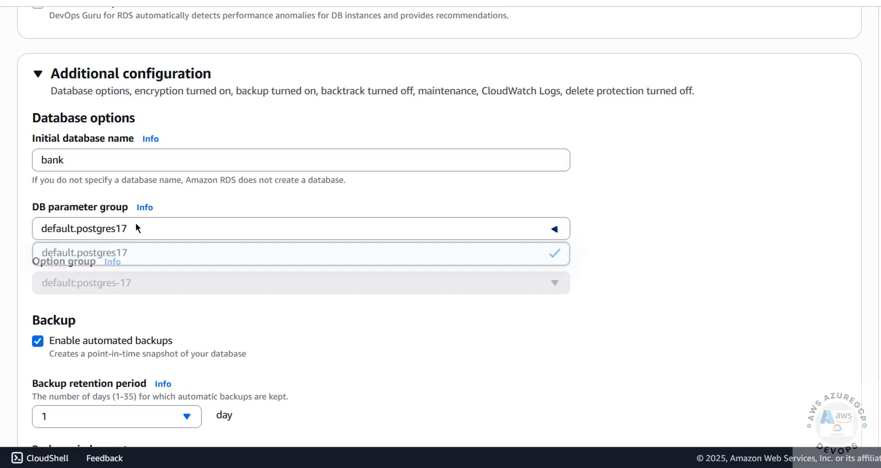
{"action": "left_click", "coordinate": [136, 224]}
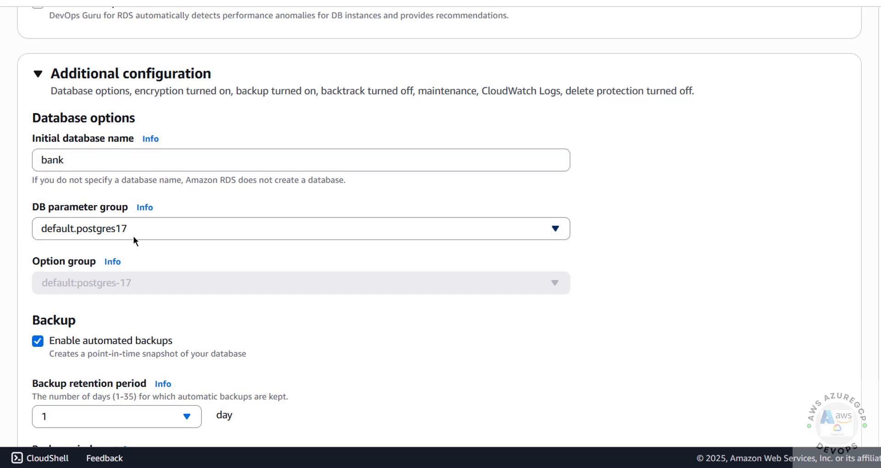
Step: Keep automated backups with a retention period of 1 day and turn off copying tags to snapshots
{"action": "scroll", "coordinate": [133, 236], "scroll_direction": "down", "scroll_amount": 5}
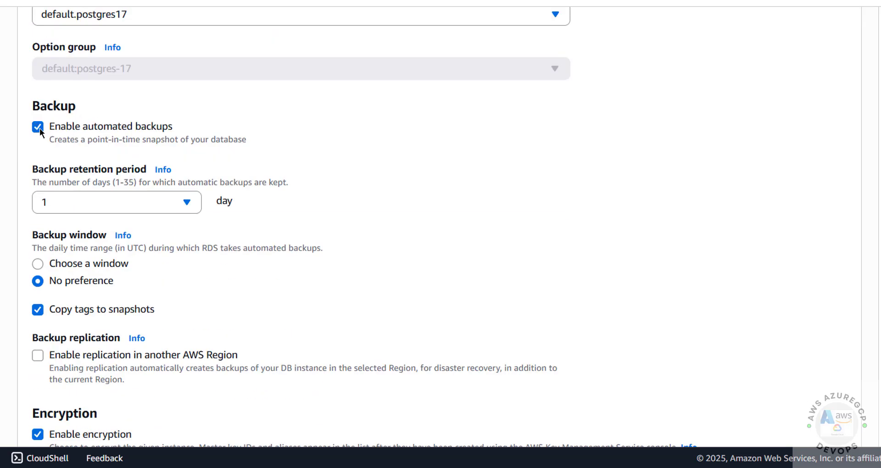
{"action": "left_click", "coordinate": [39, 128]}
{"action": "left_click", "coordinate": [39, 128]}
{"action": "left_click", "coordinate": [101, 202]}
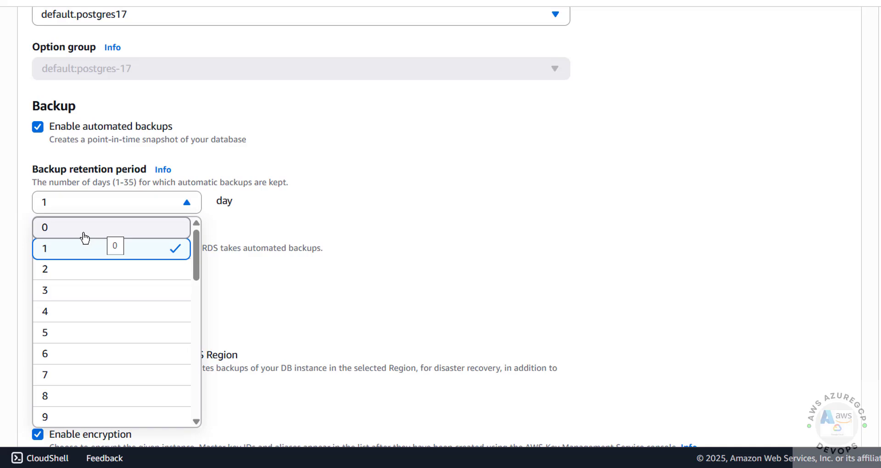
{"action": "scroll", "coordinate": [92, 275], "scroll_direction": "down", "scroll_amount": 13}
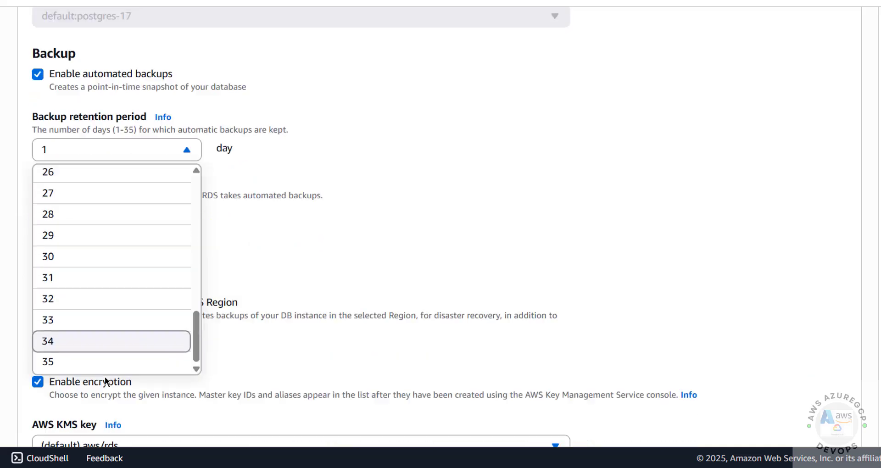
{"action": "scroll", "coordinate": [105, 381], "scroll_direction": "down", "scroll_amount": 2}
{"action": "left_click", "coordinate": [316, 172]}
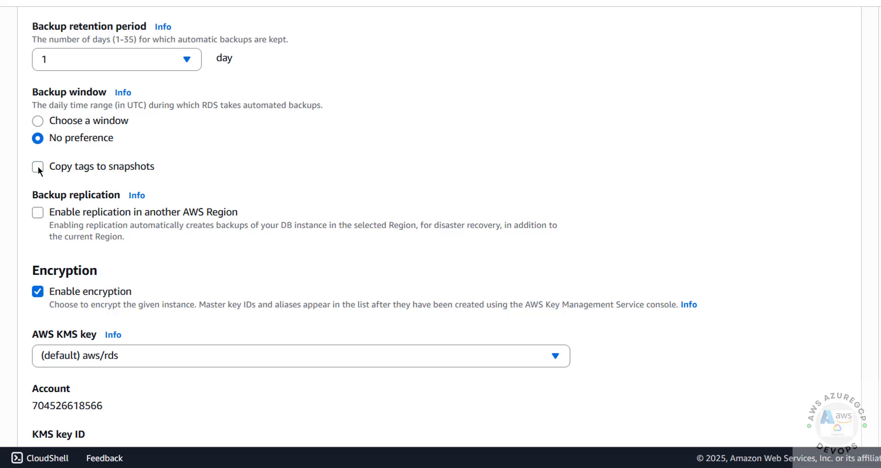
Step: Temporarily enable backup replication to check the available destination Regions, and turn replication off again
{"action": "left_click", "coordinate": [38, 213]}
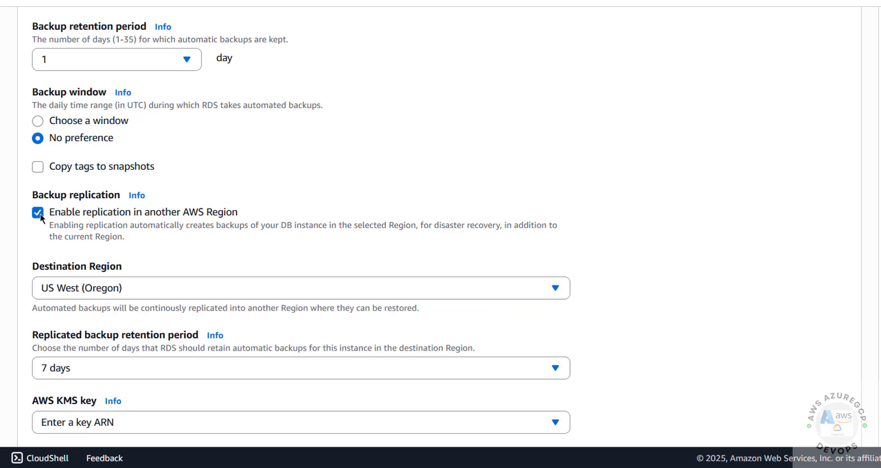
{"action": "left_click", "coordinate": [101, 288]}
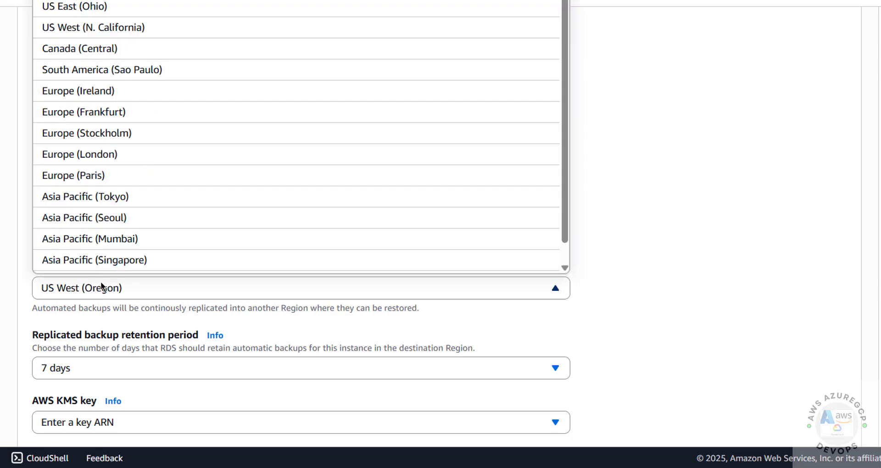
{"action": "left_click", "coordinate": [101, 288]}
{"action": "left_click", "coordinate": [43, 213]}
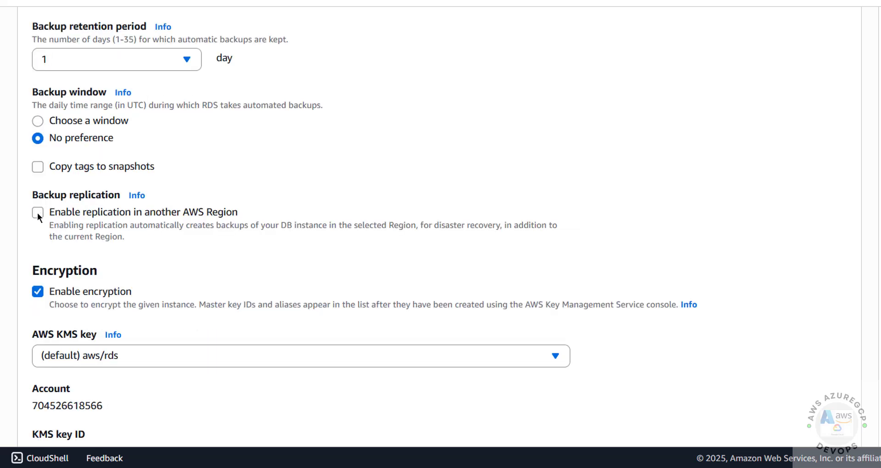
Step: Review the encryption, maintenance and deletion protection settings and the free-tier allowances under the estimated monthly costs
{"action": "scroll", "coordinate": [173, 224], "scroll_direction": "down", "scroll_amount": 3}
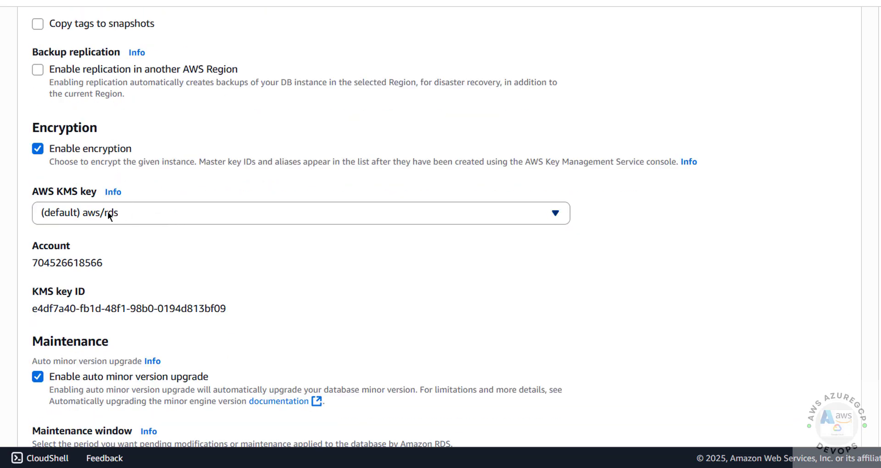
{"action": "scroll", "coordinate": [110, 220], "scroll_direction": "down", "scroll_amount": 6}
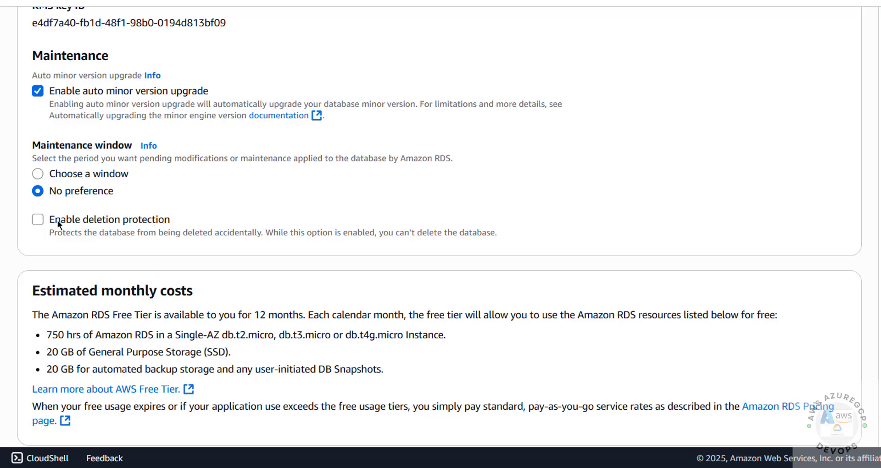
{"action": "scroll", "coordinate": [149, 271], "scroll_direction": "down", "scroll_amount": 1}
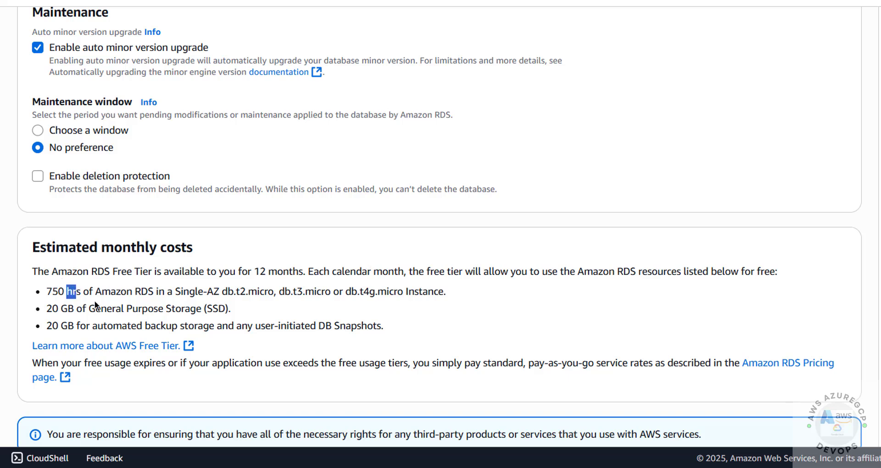
{"action": "left_click_drag", "start_coordinate": [95, 301], "coordinate": [411, 328]}
{"action": "left_click", "coordinate": [411, 328]}
Step: Look over the whole form once more, create the database and dismiss the suggested add-ons
{"action": "scroll", "coordinate": [532, 298], "scroll_direction": "up", "scroll_amount": 20}
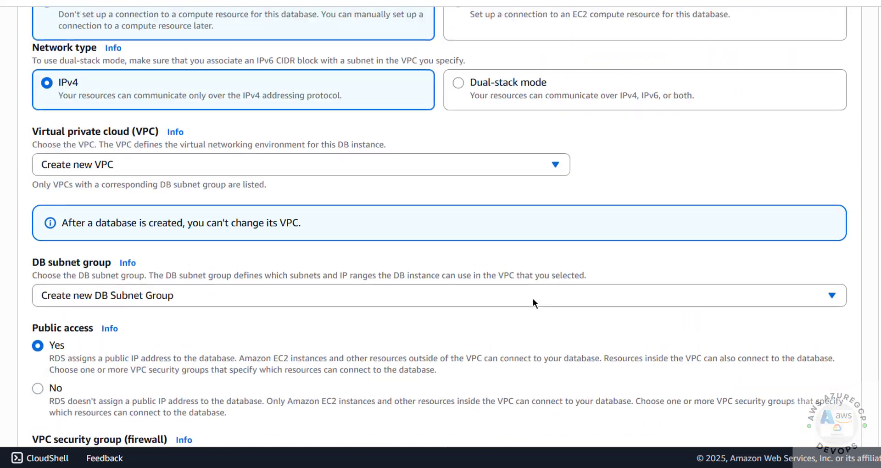
{"action": "scroll", "coordinate": [533, 298], "scroll_direction": "up", "scroll_amount": 20}
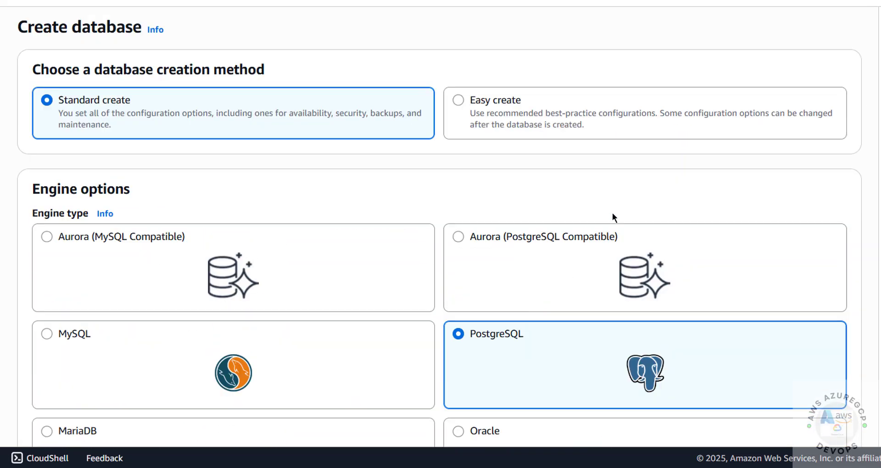
{"action": "scroll", "coordinate": [624, 199], "scroll_direction": "down", "scroll_amount": 20}
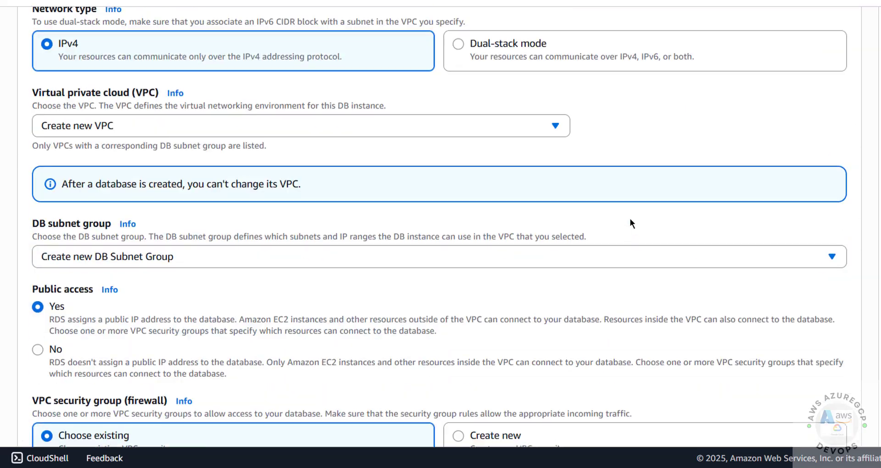
{"action": "scroll", "coordinate": [630, 221], "scroll_direction": "down", "scroll_amount": 20}
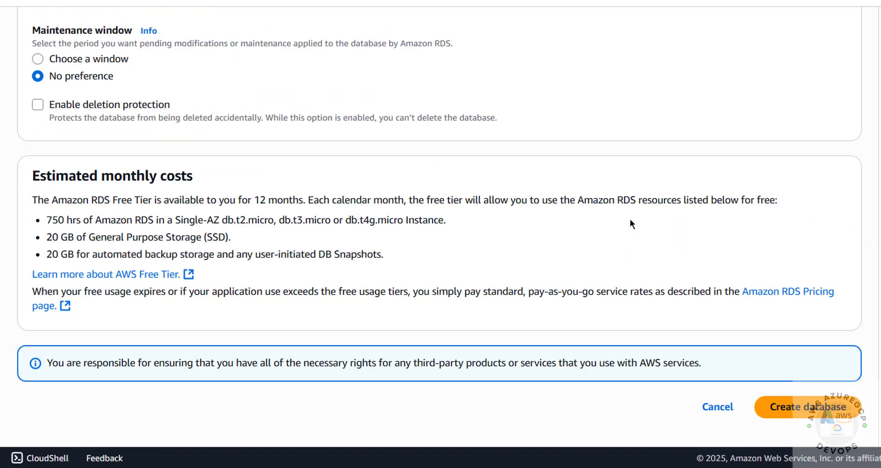
{"action": "left_click", "coordinate": [810, 407]}
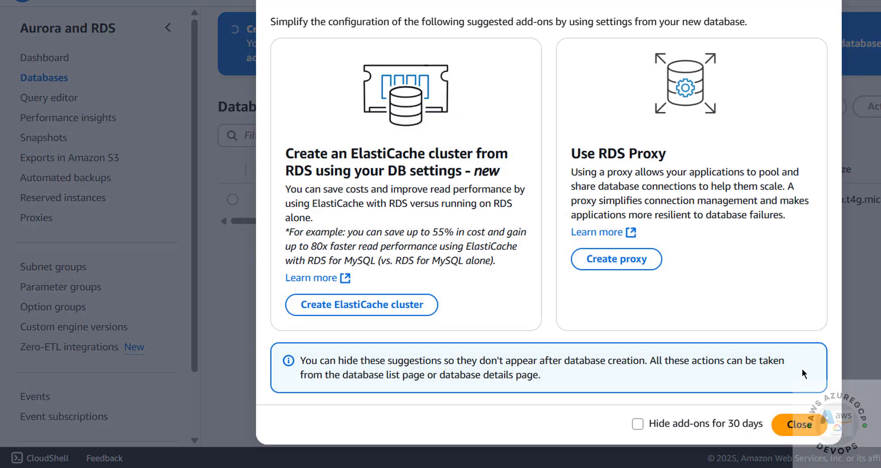
{"action": "left_click", "coordinate": [798, 425]}
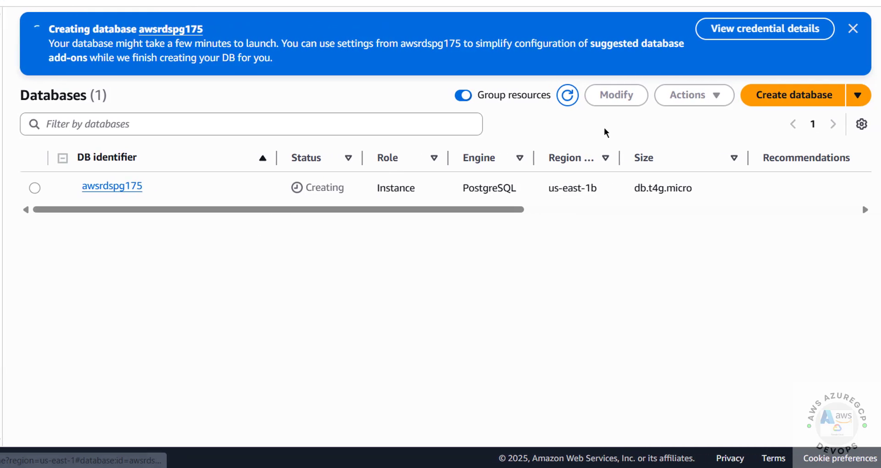
Step: View the new database's credential details, and open the awsrdspg175 instance to check its endpoint and port
{"action": "left_click", "coordinate": [739, 31]}
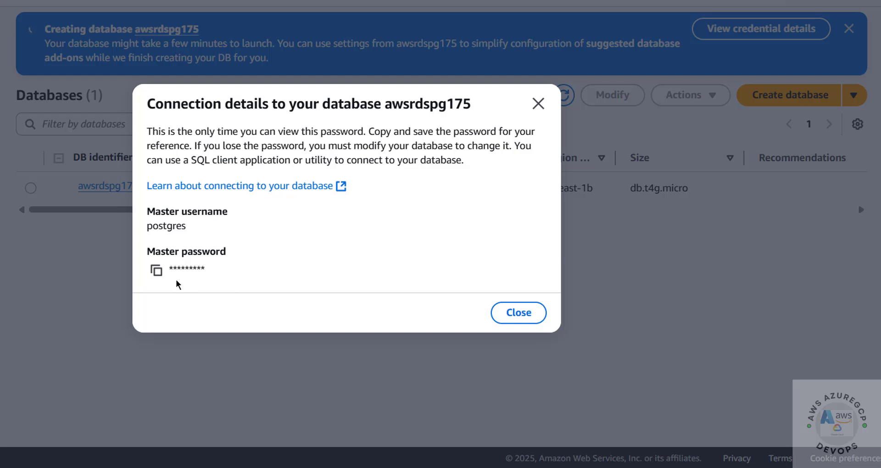
{"action": "left_click", "coordinate": [536, 109]}
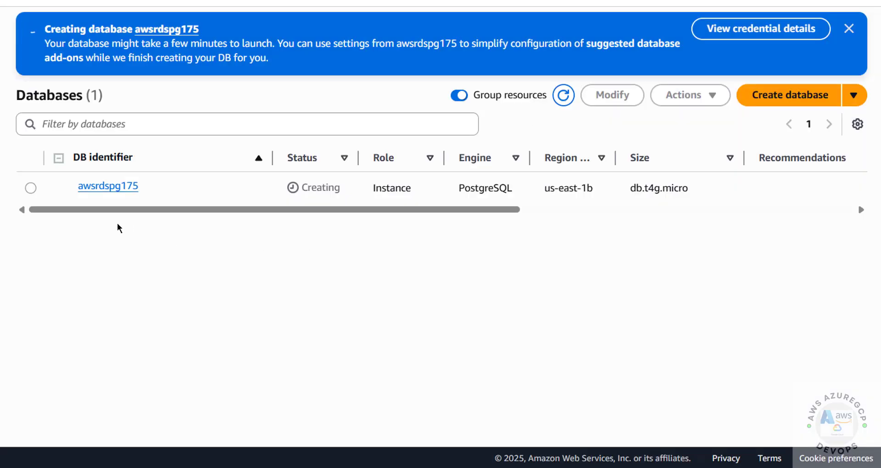
{"action": "left_click", "coordinate": [123, 187]}
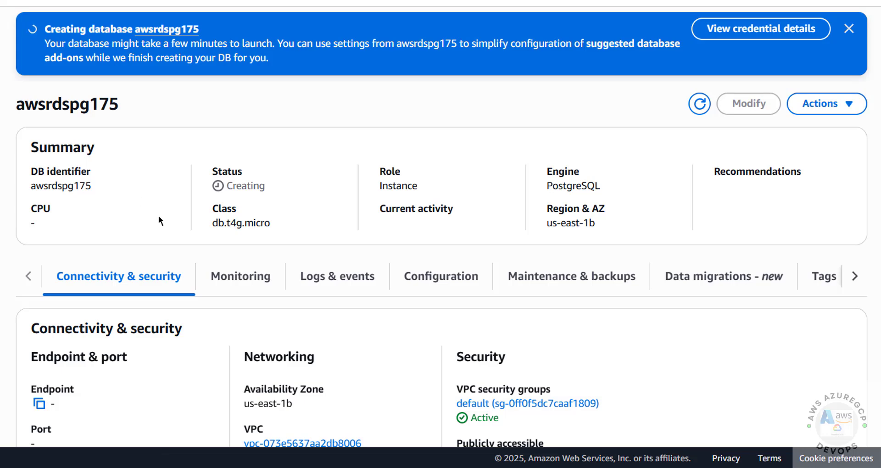
{"action": "scroll", "coordinate": [158, 216], "scroll_direction": "down", "scroll_amount": 3}
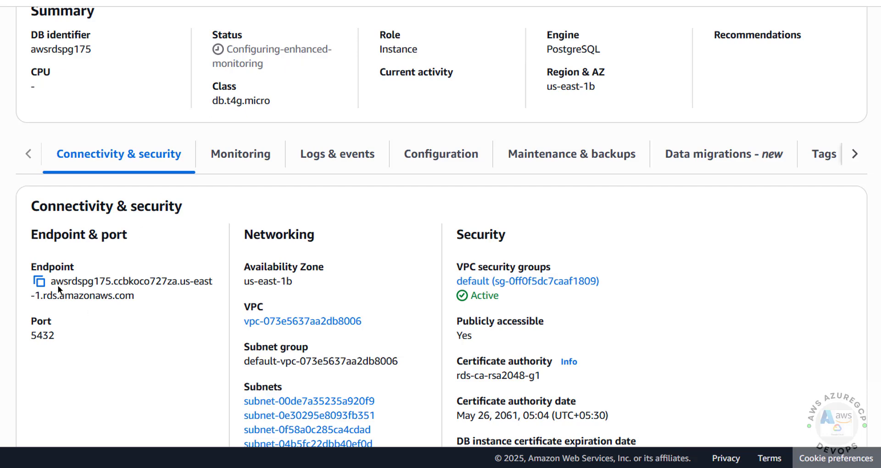
Step: Review the awsrdspg175 instance's connectivity details and copy its endpoint
{"action": "scroll", "coordinate": [608, 184], "scroll_direction": "up", "scroll_amount": 3}
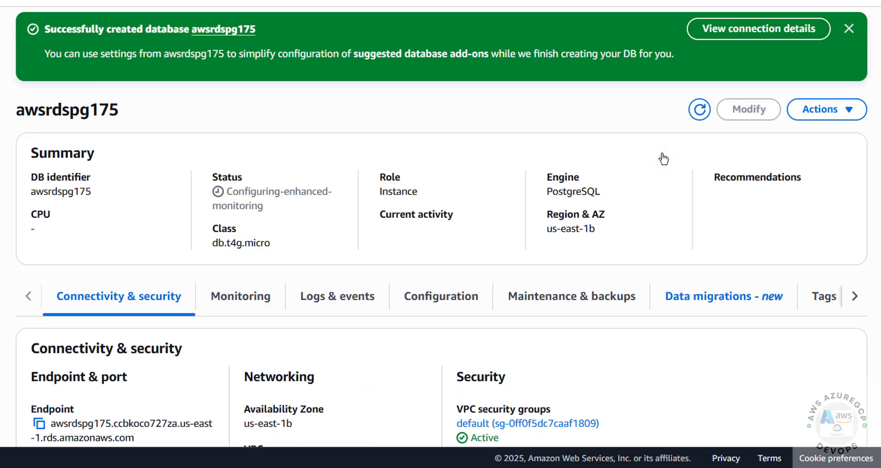
{"action": "left_click", "coordinate": [746, 30]}
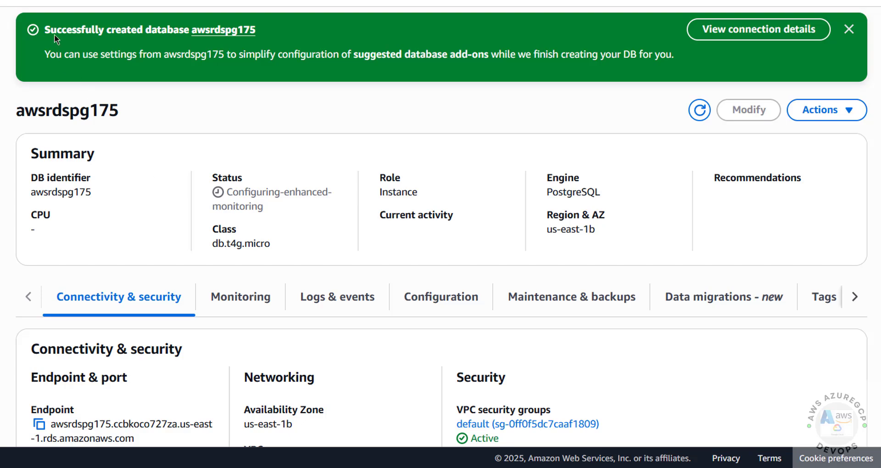
{"action": "scroll", "coordinate": [199, 188], "scroll_direction": "down", "scroll_amount": 6}
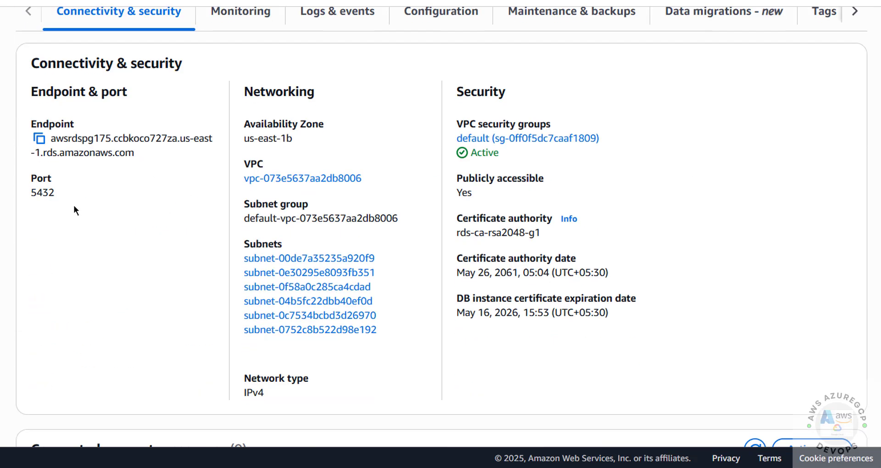
{"action": "left_click", "coordinate": [39, 138]}
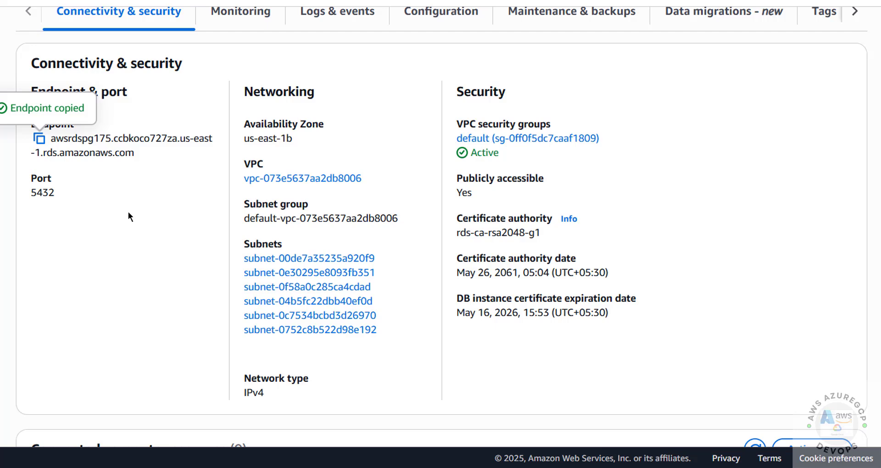
Step: Find pgAdmin 4 on the computer and launch it
{"action": "key", "text": "super"}
{"action": "type", "text": "pgadmin"}
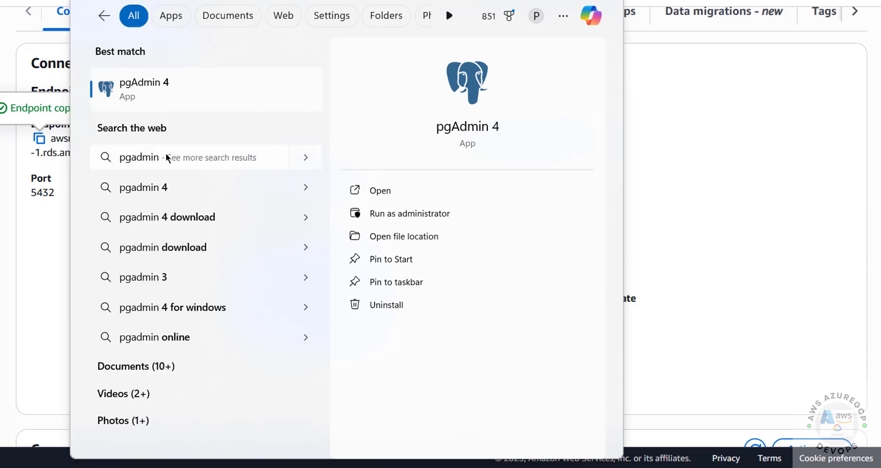
{"action": "left_click", "coordinate": [205, 81]}
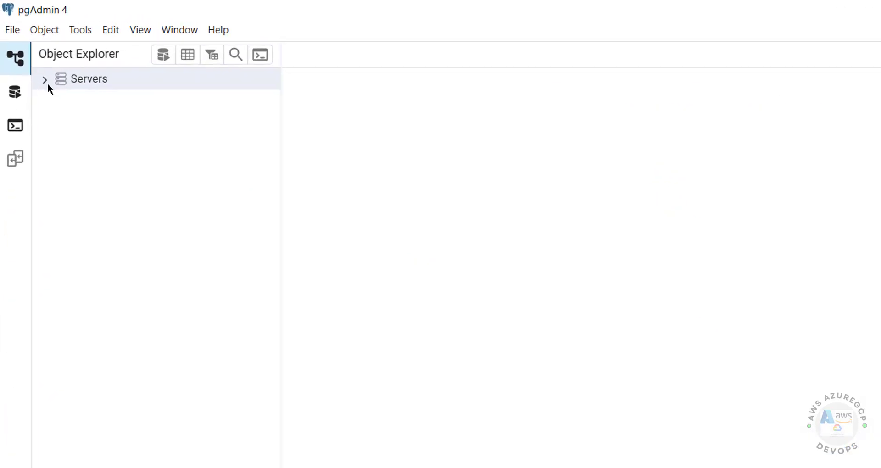
Step: Start registering a new server under the Servers group and name it awsdspg175
{"action": "right_click", "coordinate": [82, 87]}
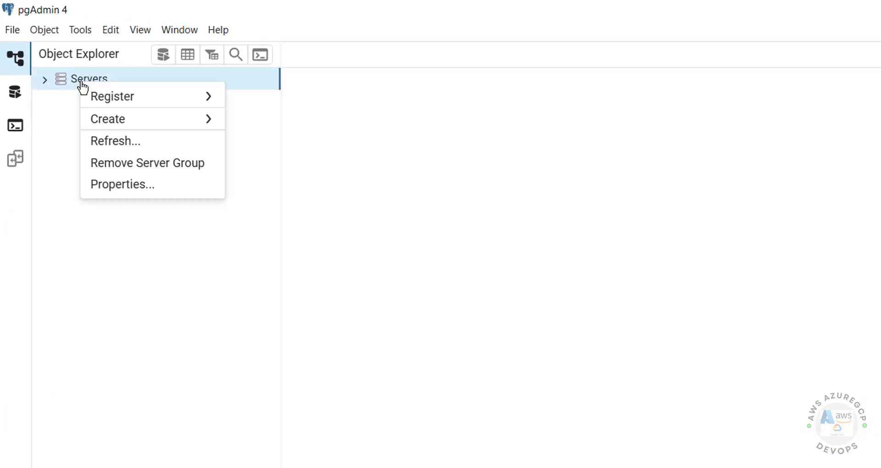
{"action": "mouse_move", "coordinate": [117, 102]}
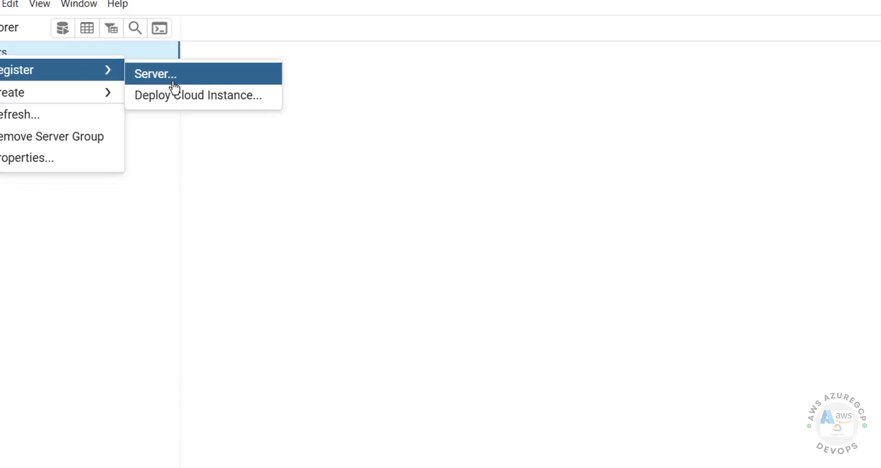
{"action": "left_click", "coordinate": [174, 87]}
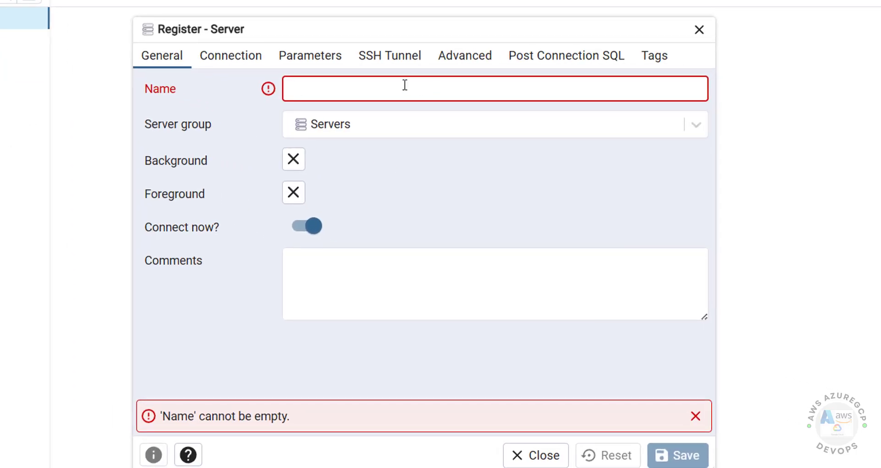
{"action": "type", "text": "awsds"}
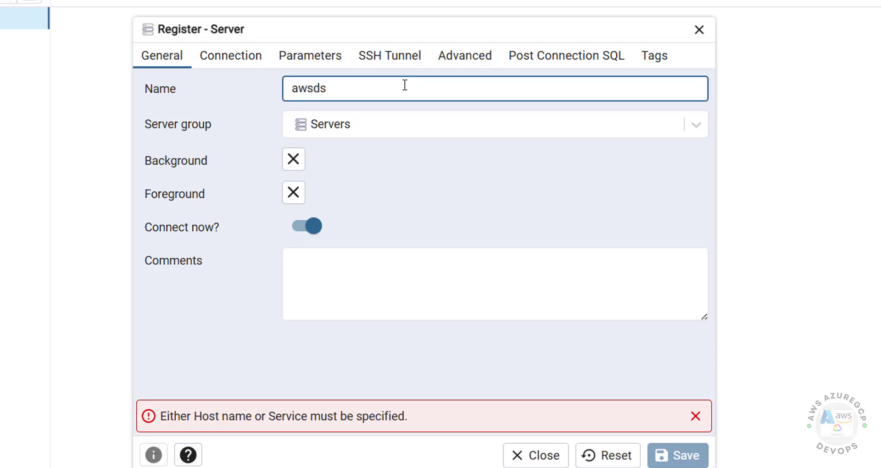
{"action": "type", "text": "pg175"}
Step: Set the host to awsrdspg175.ccbkoco727za.us-east-1.rds.amazonaws.com, enter the postgres user's password and try to save the server registration
{"action": "left_click", "coordinate": [238, 55]}
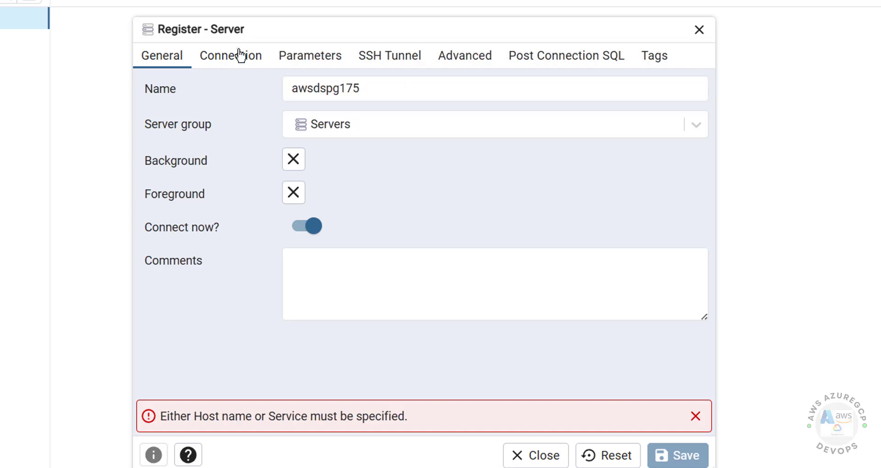
{"action": "key", "text": "ctrl+v"}
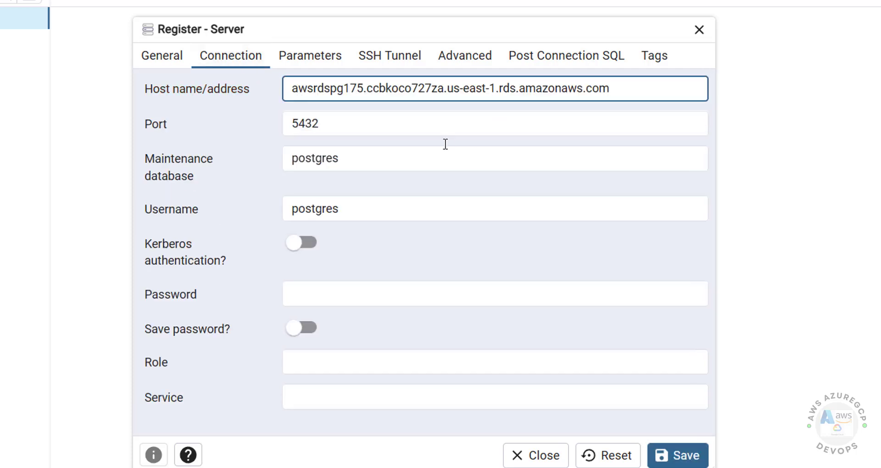
{"action": "left_click", "coordinate": [393, 126]}
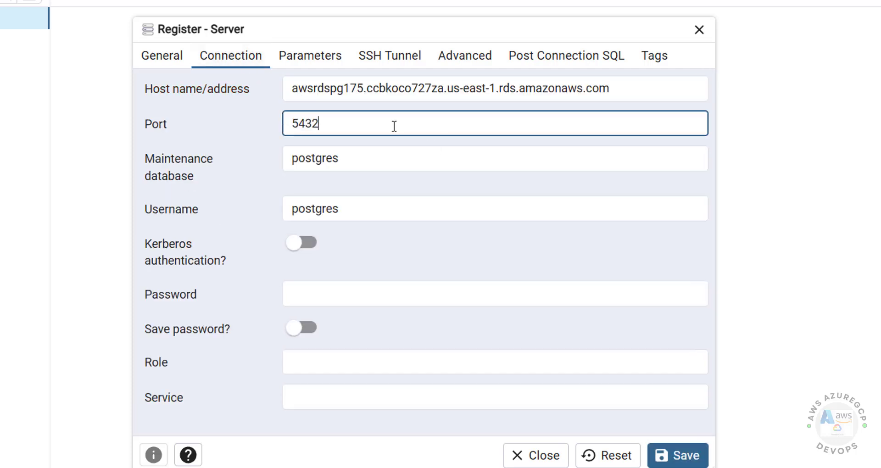
{"action": "left_click", "coordinate": [347, 157]}
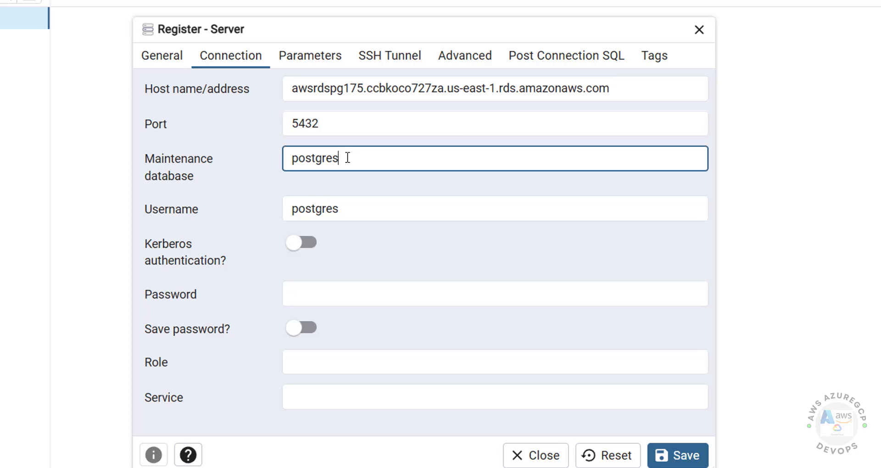
{"action": "left_click", "coordinate": [337, 204]}
{"action": "left_click", "coordinate": [315, 295]}
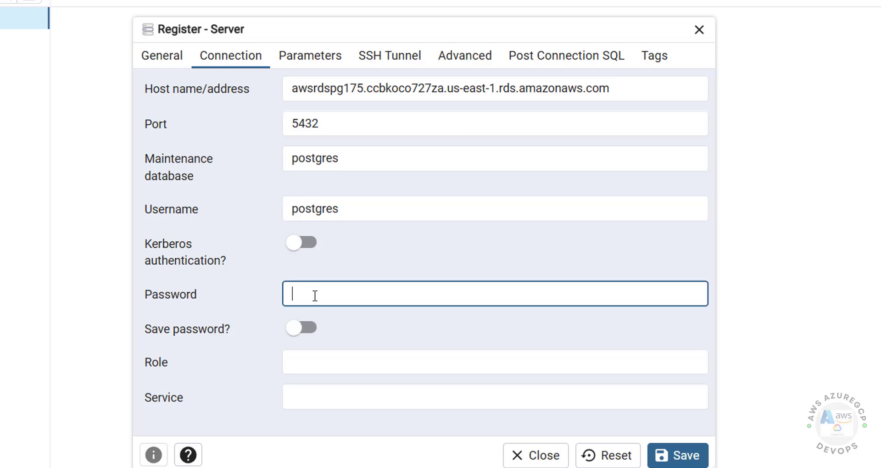
{"action": "type", "text": "•••••"}
{"action": "left_click", "coordinate": [679, 455]}
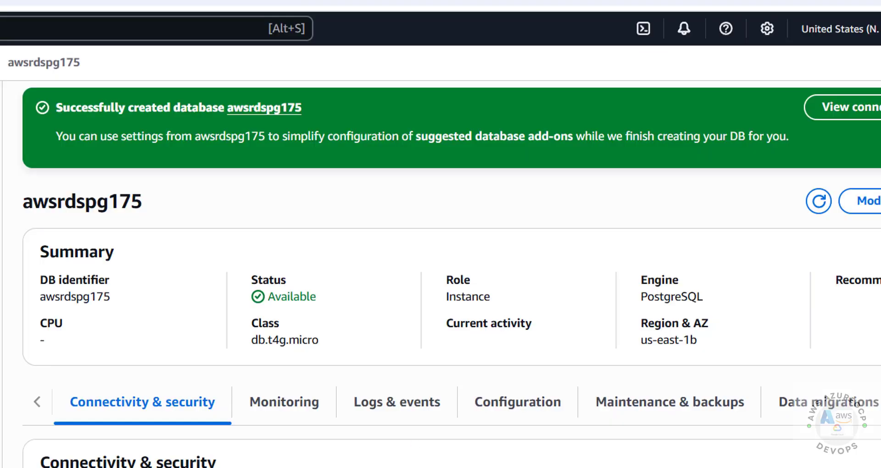
Step: In the AWS console, open the database's default VPC security group in a new browser tab and start editing its inbound rules
{"action": "scroll", "coordinate": [441, 275], "scroll_direction": "down", "scroll_amount": 5}
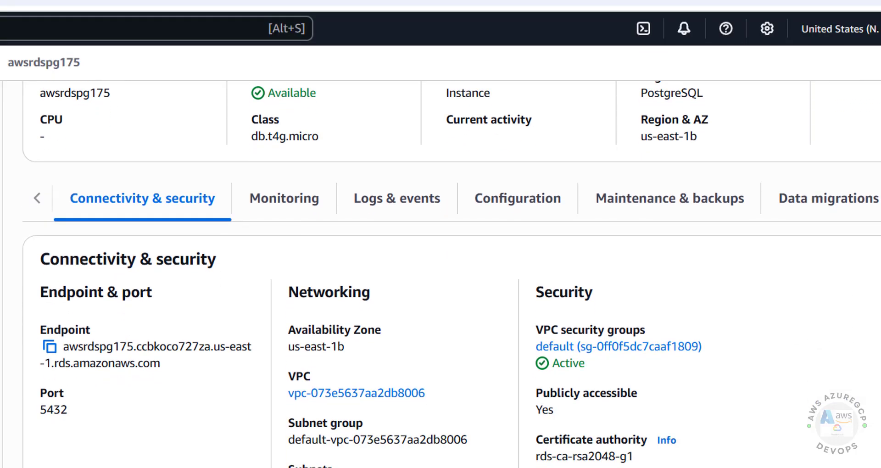
{"action": "right_click", "coordinate": [606, 355]}
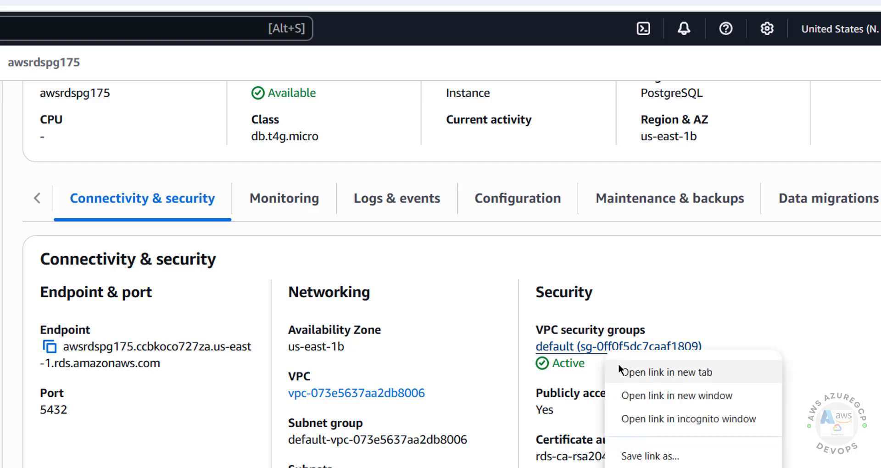
{"action": "left_click", "coordinate": [619, 367]}
{"action": "key", "text": "ctrl+Tab"}
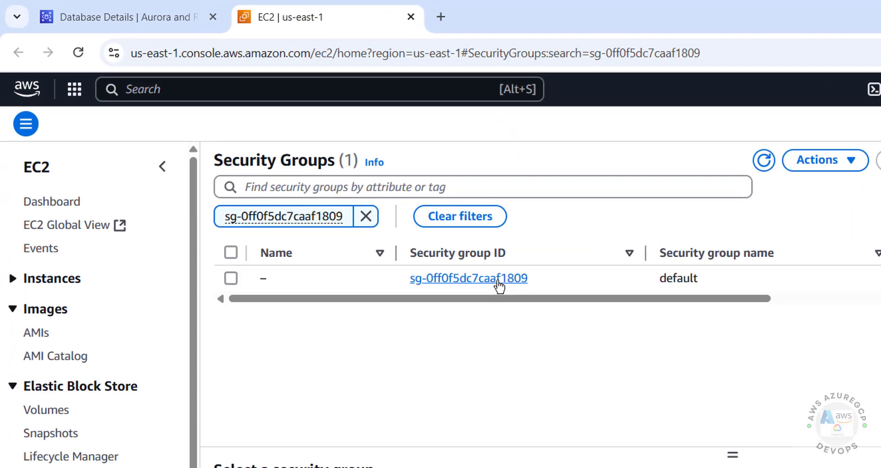
{"action": "left_click", "coordinate": [499, 287]}
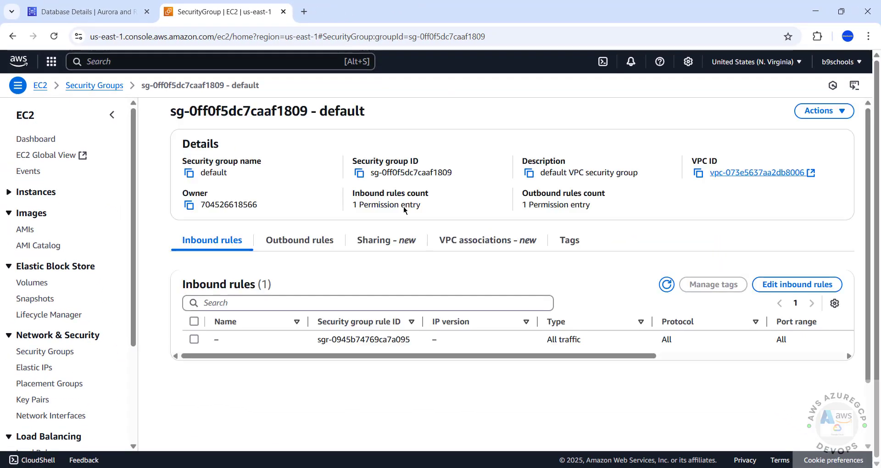
{"action": "left_click", "coordinate": [793, 290]}
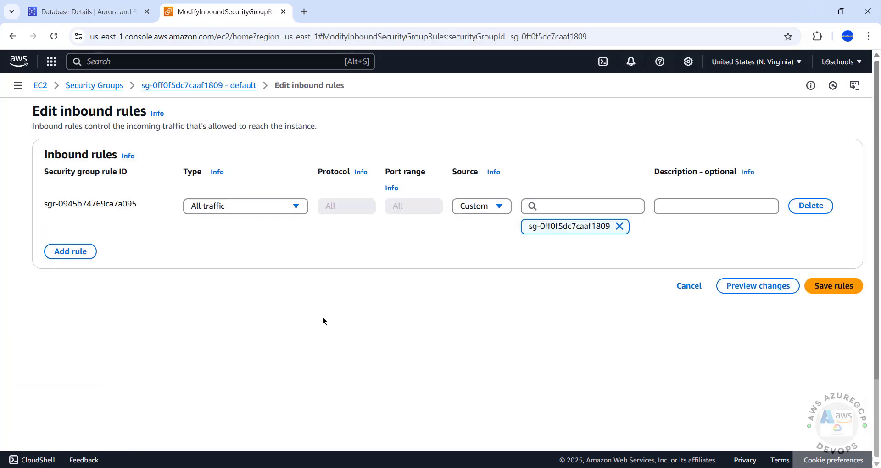
Step: Add an inbound rule of type PostgreSQL and compare its port with the port in the database details
{"action": "left_click", "coordinate": [72, 251]}
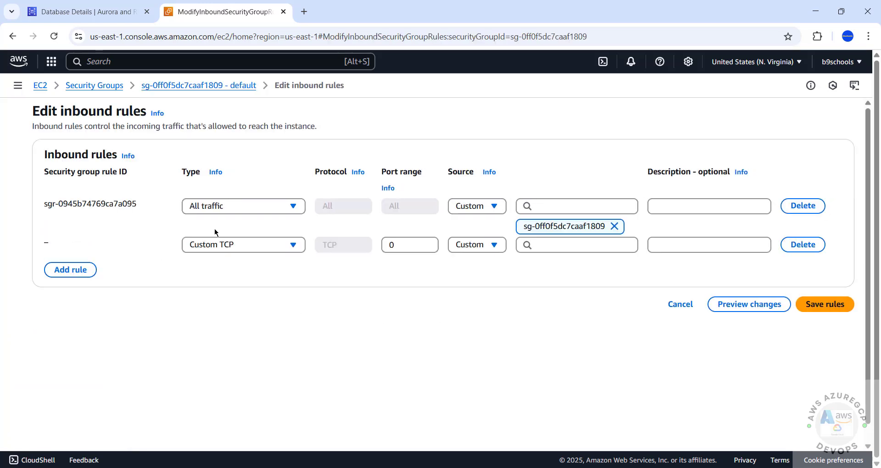
{"action": "left_click", "coordinate": [246, 242]}
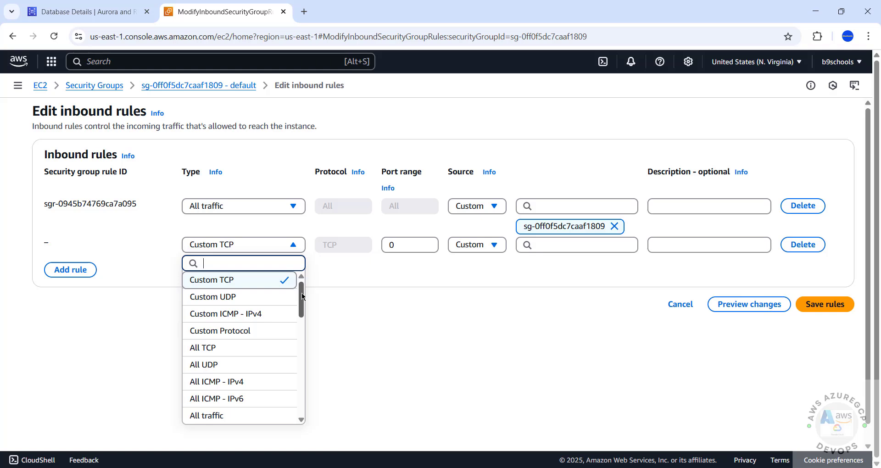
{"action": "left_click_drag", "start_coordinate": [301, 294], "coordinate": [246, 373]}
{"action": "left_click", "coordinate": [245, 374]}
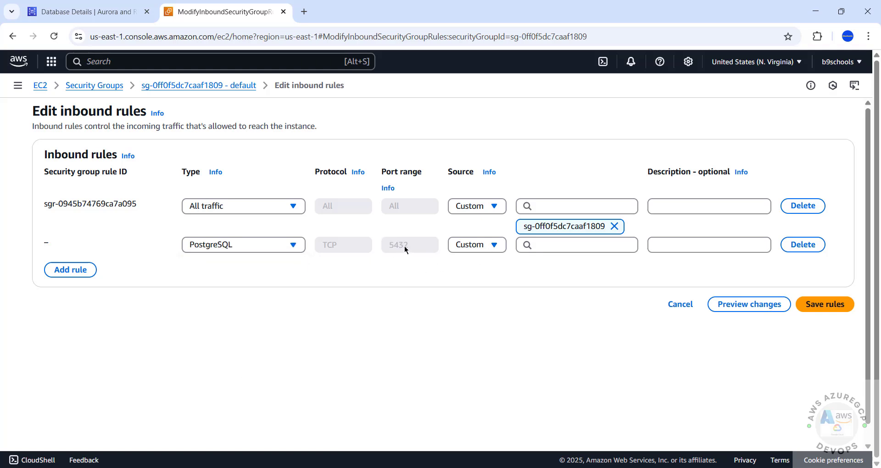
{"action": "left_click", "coordinate": [101, 16]}
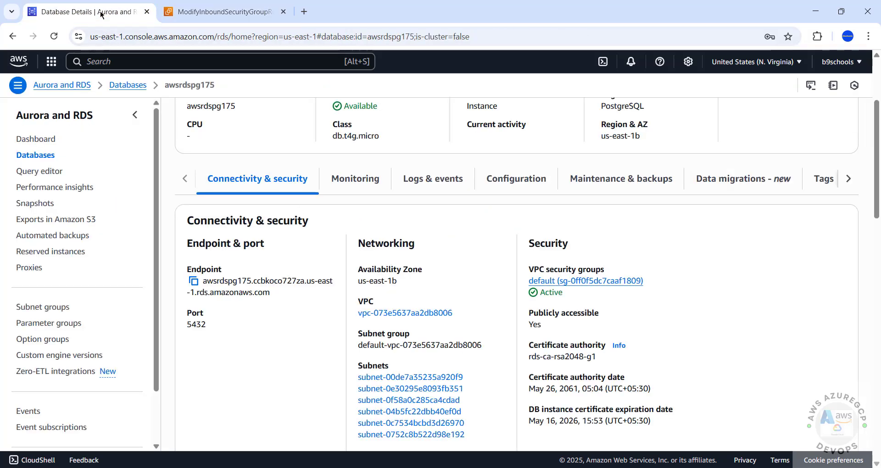
{"action": "left_click", "coordinate": [227, 4]}
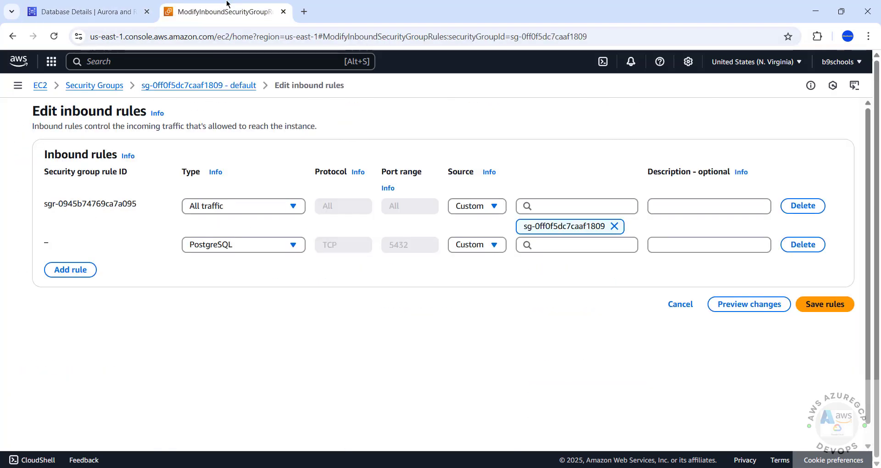
Step: Set the PostgreSQL rule's source to My IP and save the inbound rules
{"action": "left_click", "coordinate": [491, 249]}
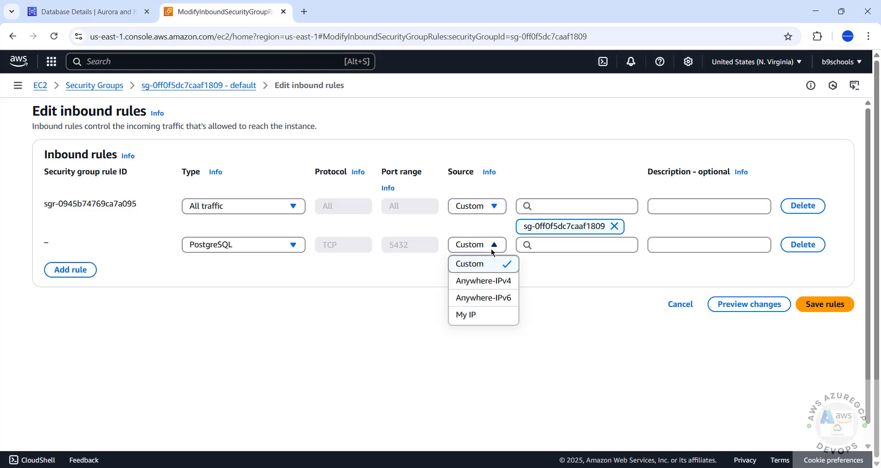
{"action": "left_click", "coordinate": [466, 315]}
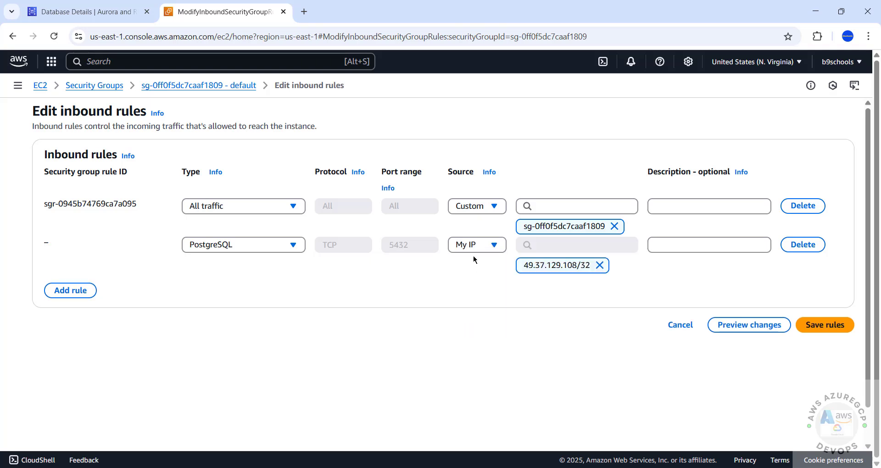
{"action": "left_click", "coordinate": [465, 246]}
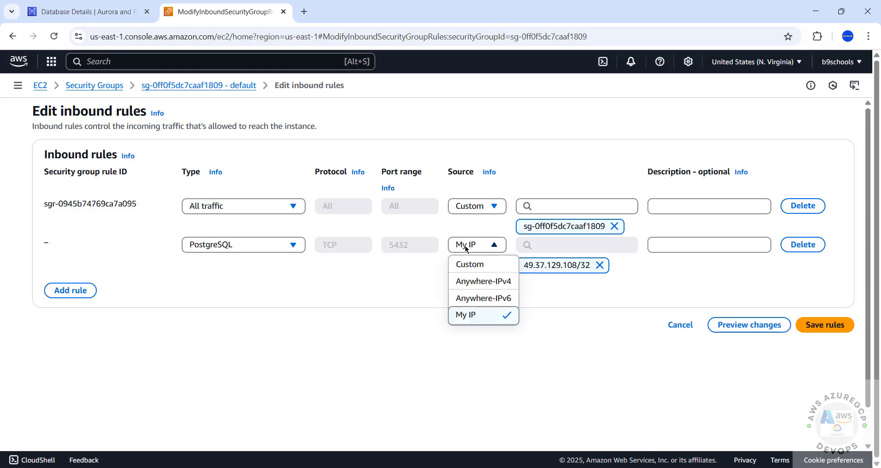
{"action": "left_click", "coordinate": [464, 265]}
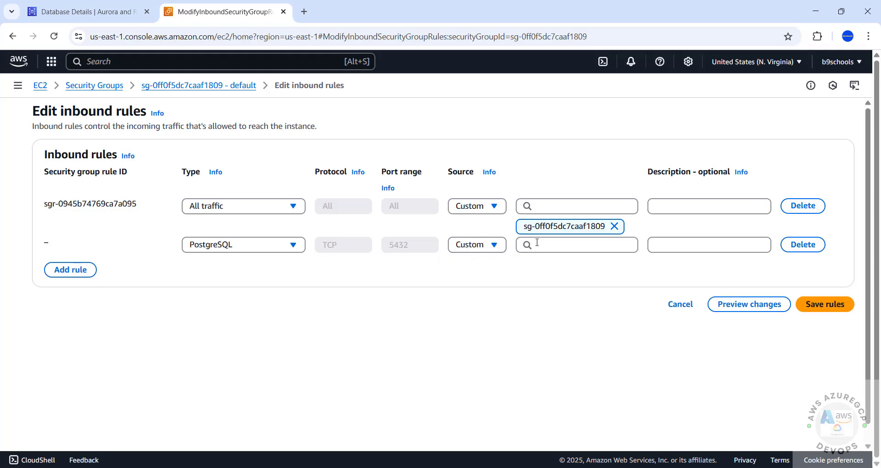
{"action": "left_click", "coordinate": [491, 247]}
{"action": "left_click", "coordinate": [468, 315]}
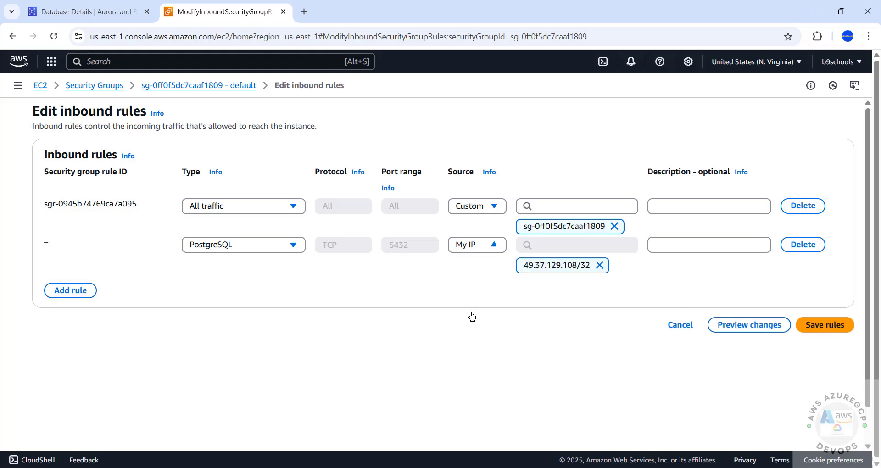
{"action": "left_click", "coordinate": [832, 325]}
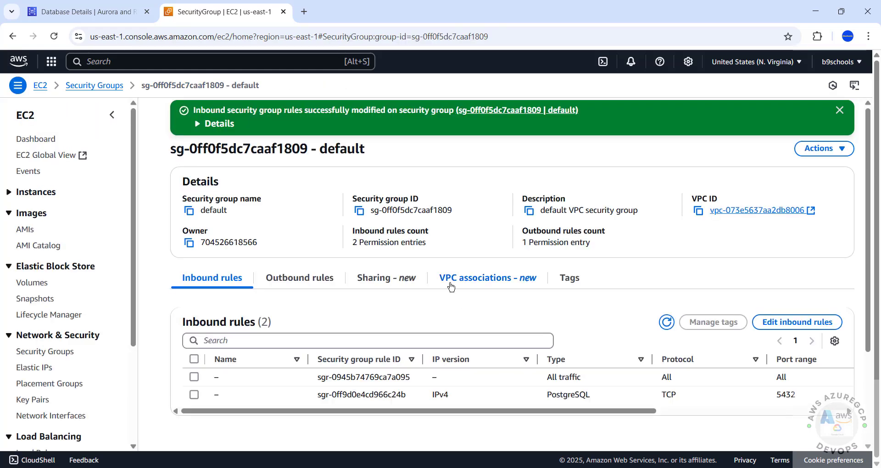
Step: Switch to pgAdmin 4, re-enter the postgres user's password in the server registration and save it
{"action": "left_click", "coordinate": [548, 467]}
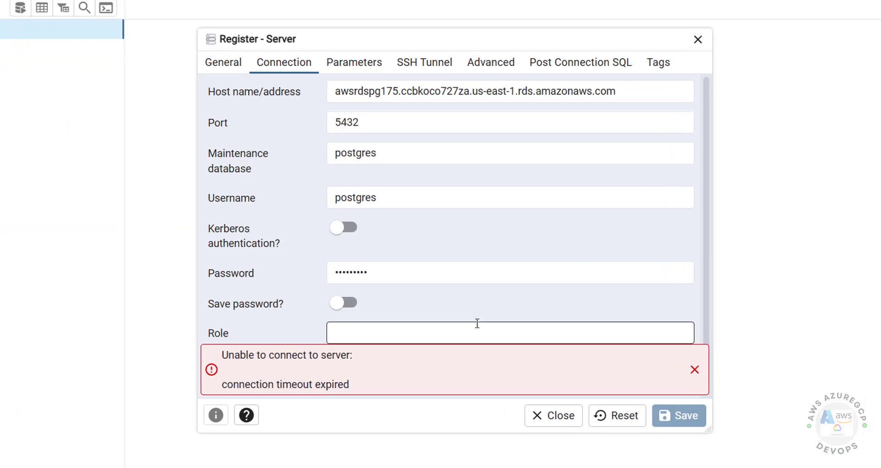
{"action": "double_click", "coordinate": [416, 276]}
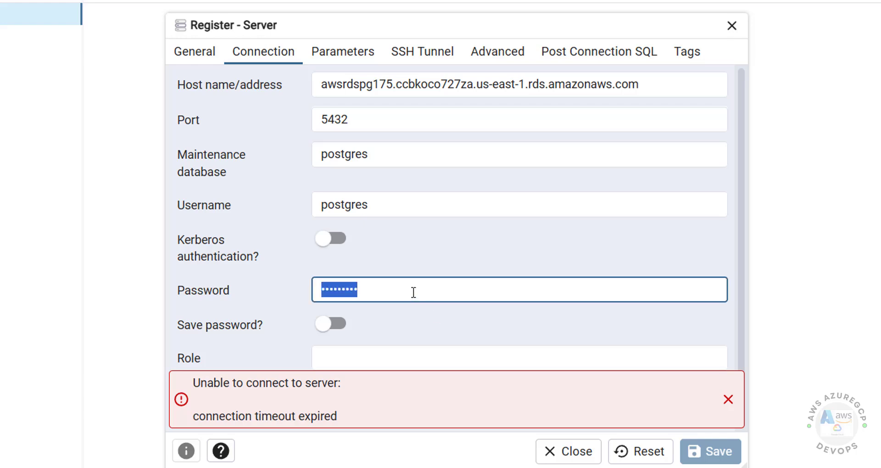
{"action": "type", "text": "•••••••••"}
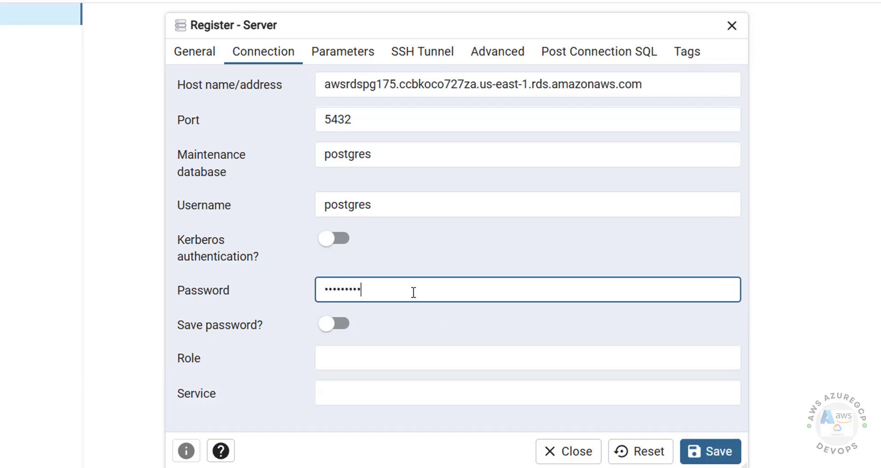
{"action": "left_click", "coordinate": [719, 455]}
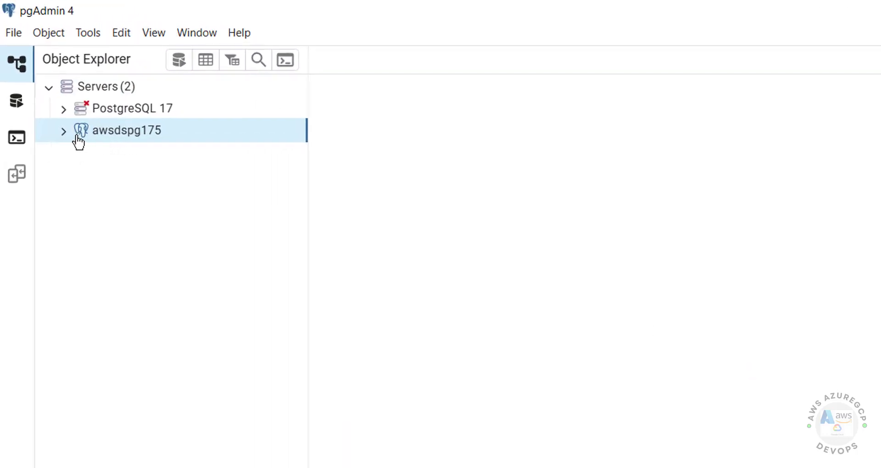
Step: Expand the awsdspg175 server's databases and connect to the bank database
{"action": "left_click", "coordinate": [62, 132]}
{"action": "left_click", "coordinate": [77, 152]}
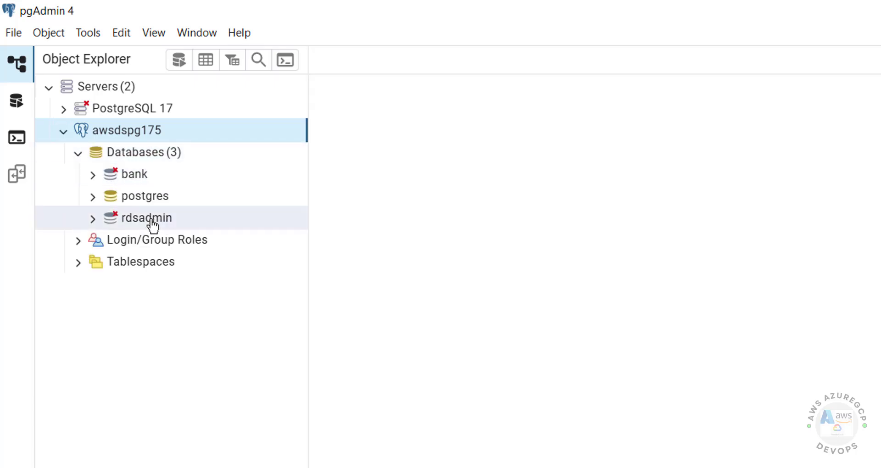
{"action": "left_click", "coordinate": [136, 182]}
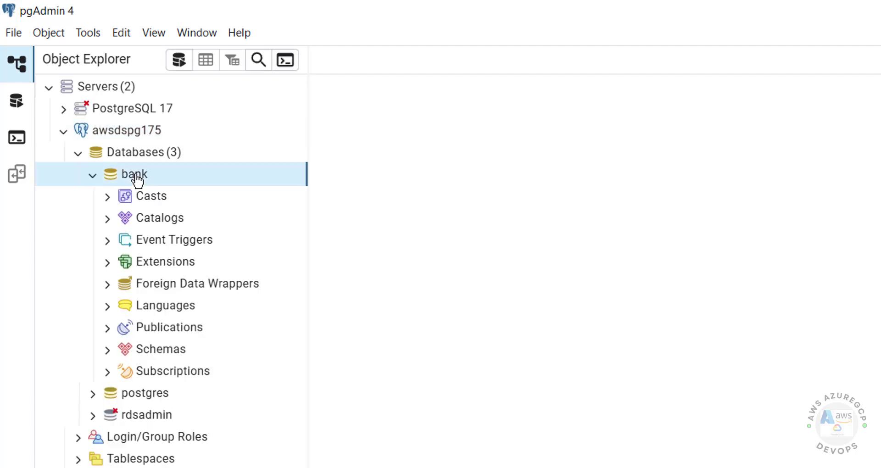
Step: Open a Query Tool on the bank database and run the query select version();
{"action": "right_click", "coordinate": [136, 175]}
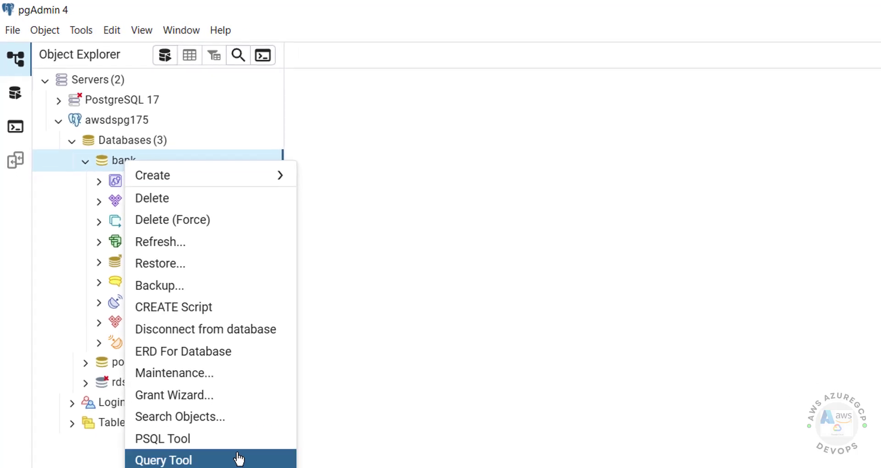
{"action": "left_click", "coordinate": [292, 459]}
{"action": "type", "text": "sele"}
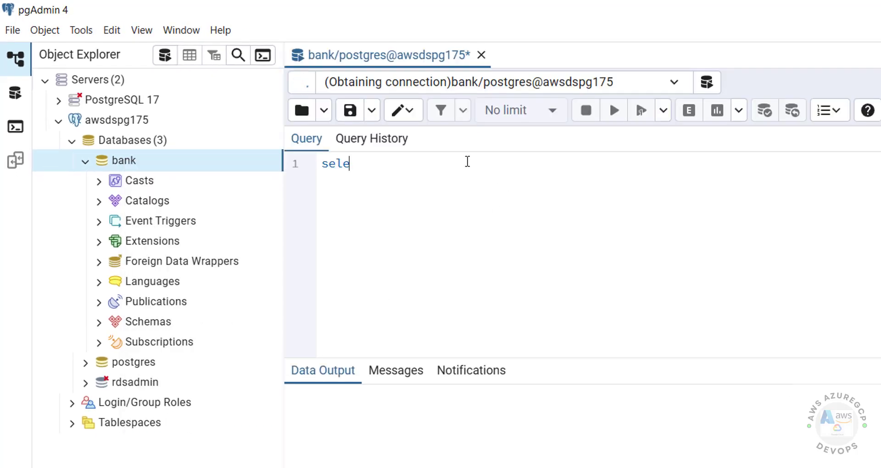
{"action": "type", "text": "ct version("}
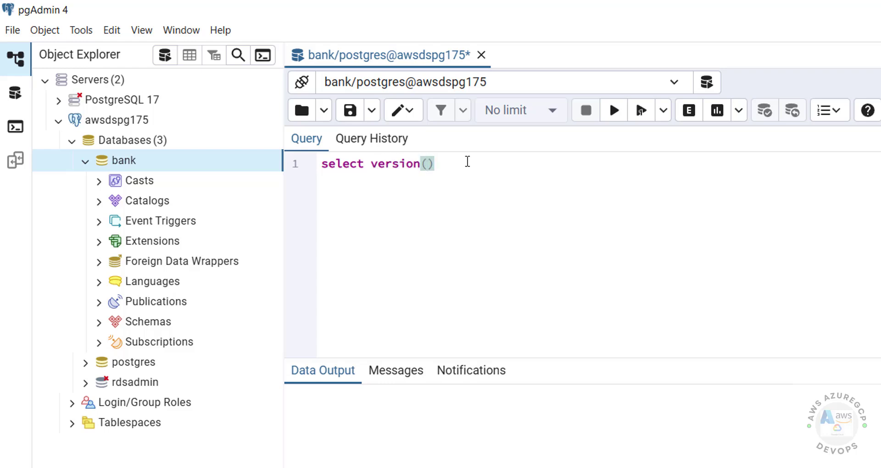
{"action": "type", "text": ");"}
{"action": "key", "text": "shift+Home"}
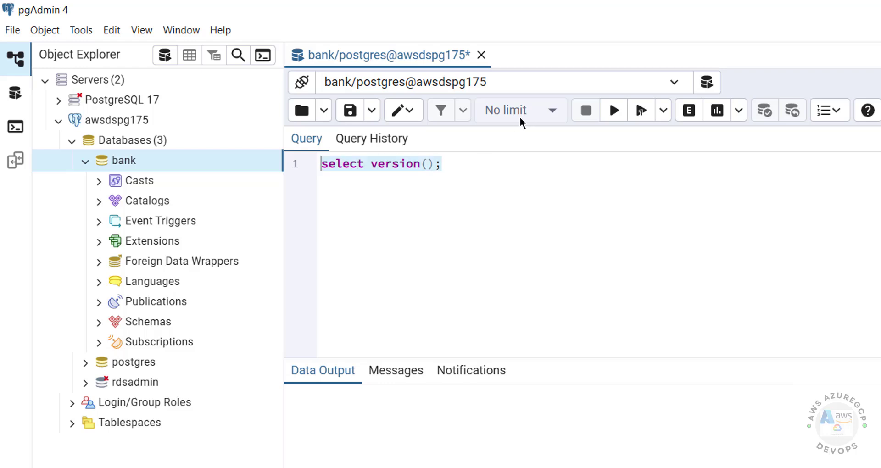
{"action": "left_click", "coordinate": [613, 112]}
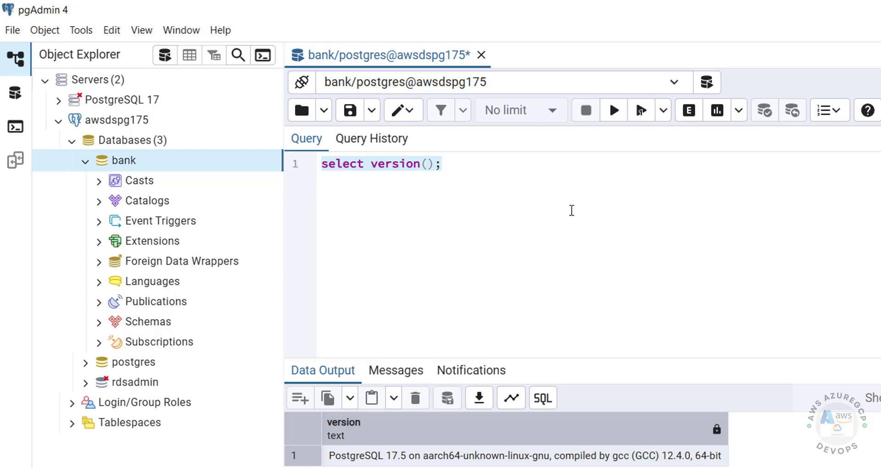
Step: Open a Windows command prompt and check the installed client with psql --version
{"action": "key", "text": "super"}
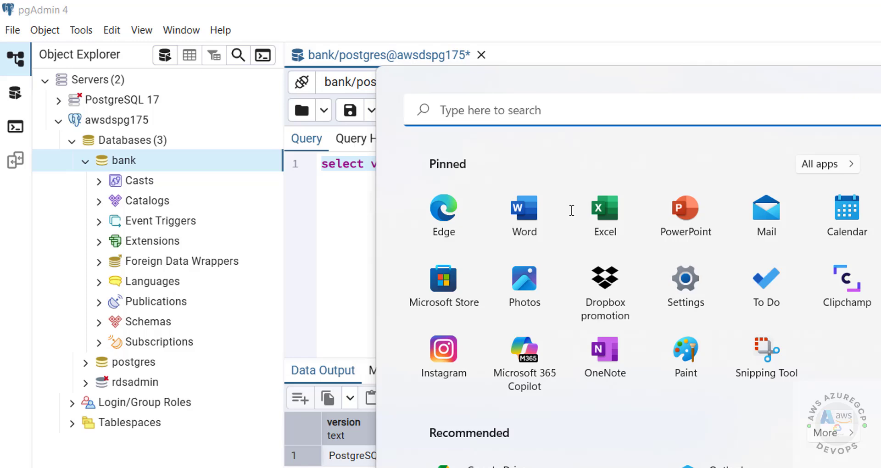
{"action": "key", "text": "Escape"}
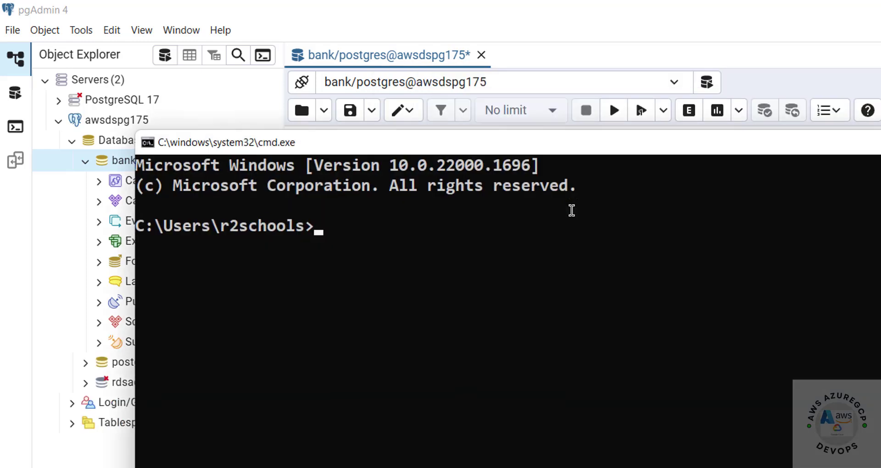
{"action": "type", "text": "psql -"}
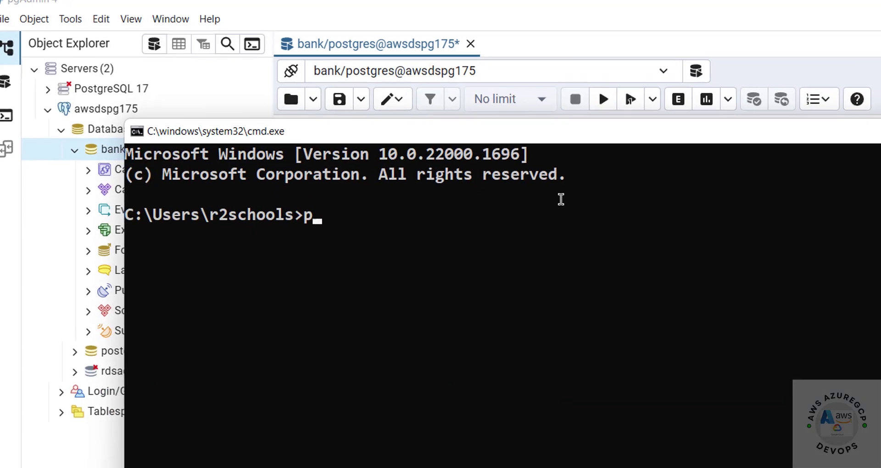
{"action": "type", "text": "-version"}
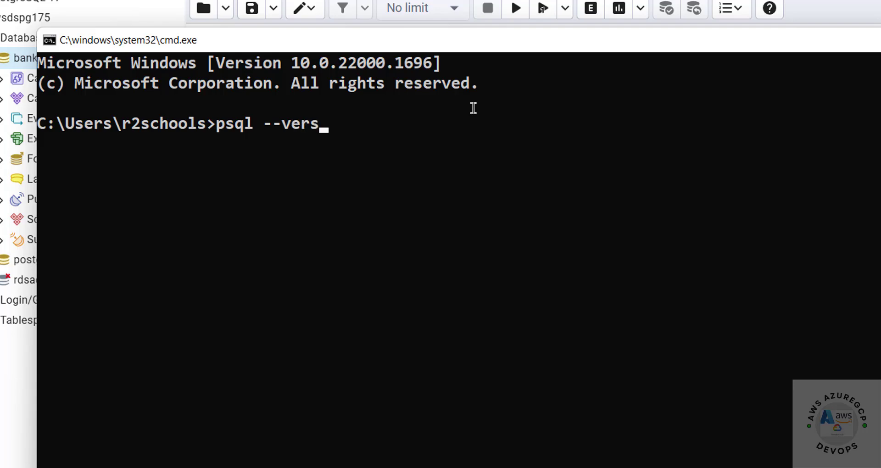
{"action": "key", "text": "Return"}
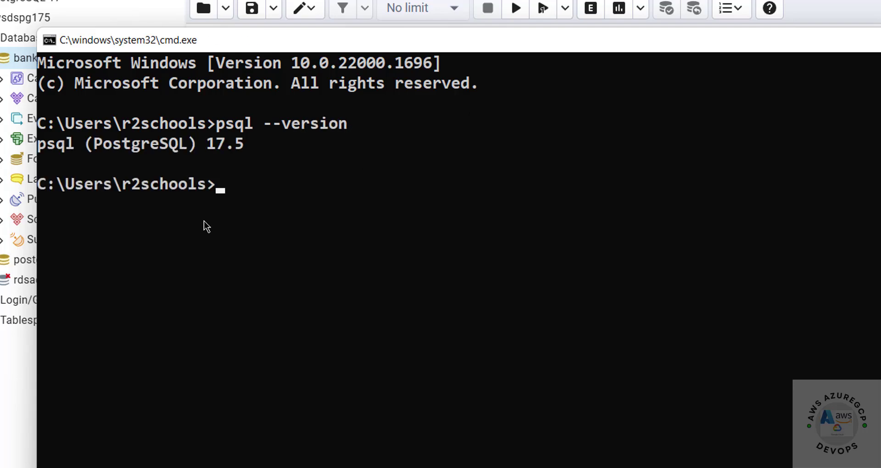
Step: Connect with psql -h awsrdspg175.ccbkoco727za.us-east-1.rds.amazonaws.com -U postgres -d bank and enter the postgres user's password
{"action": "key", "text": "ctrl+l"}
{"action": "key", "text": "BackSpace"}
{"action": "type", "text": "psql"}
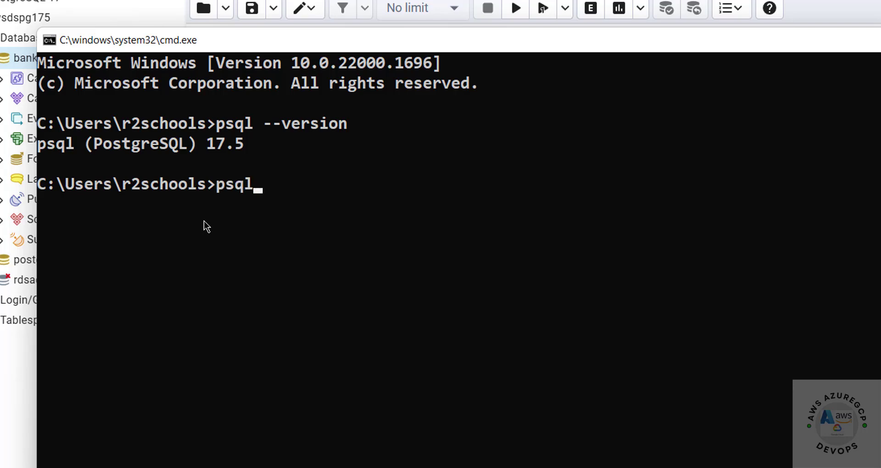
{"action": "type", "text": " -h"}
{"action": "type", "text": "awsrdspg175.ccbkoco727za.us-east-1.rds.amazonaws.com"}
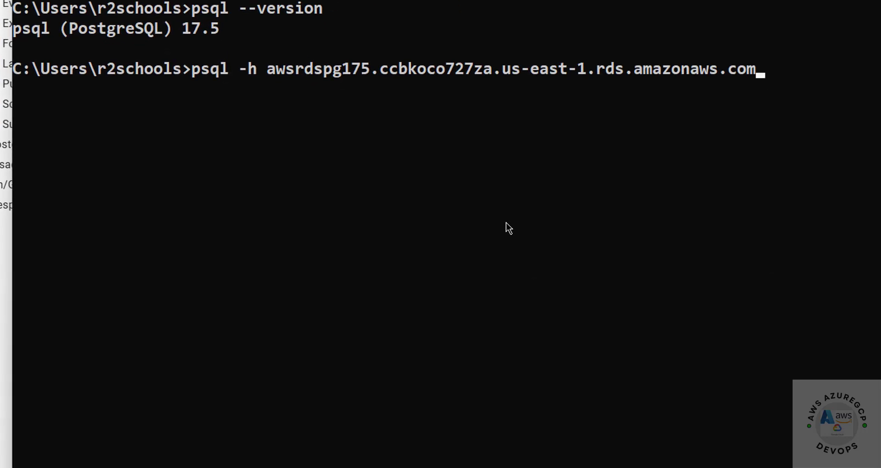
{"action": "type", "text": "-U postgres "}
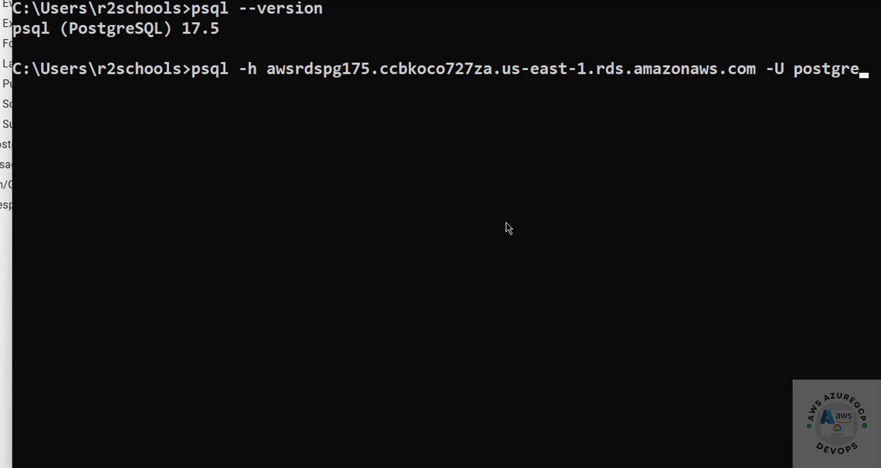
{"action": "type", "text": "-d bank"}
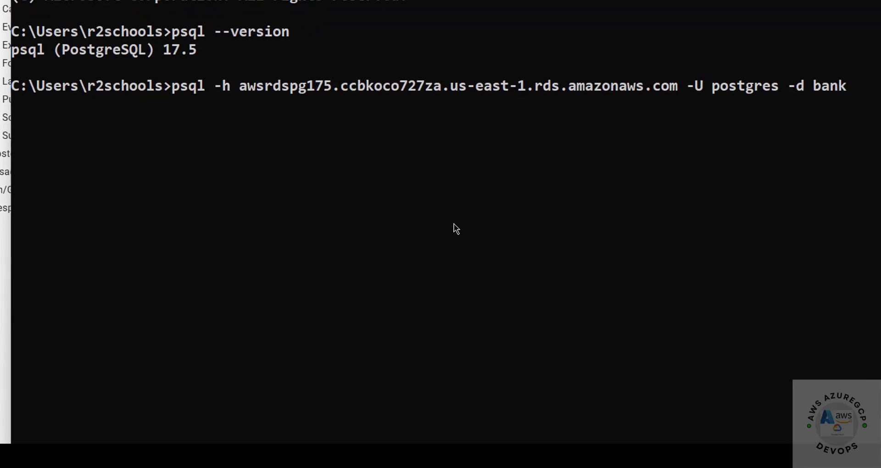
{"action": "key", "text": "Return"}
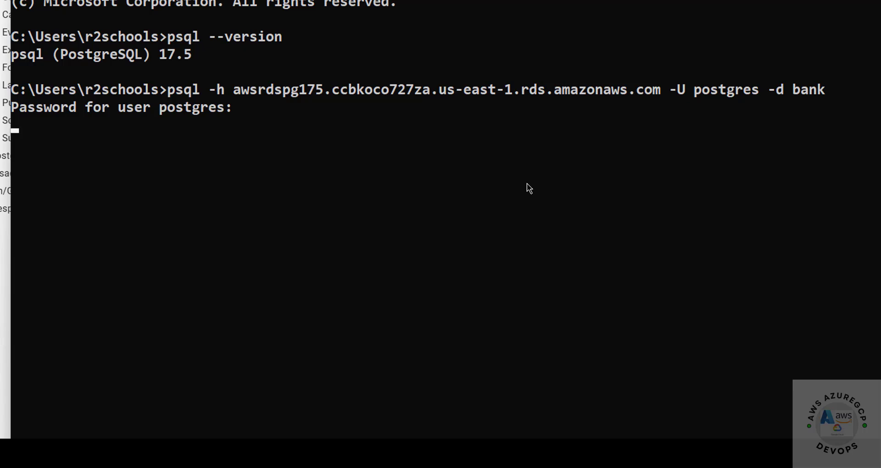
{"action": "key", "text": "Return"}
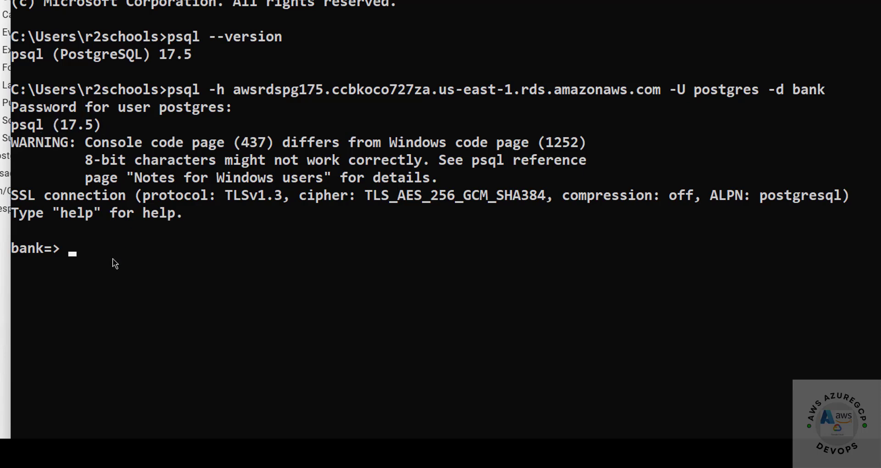
Step: Query the server version in the psql session with select version();
{"action": "type", "text": "select version()"}
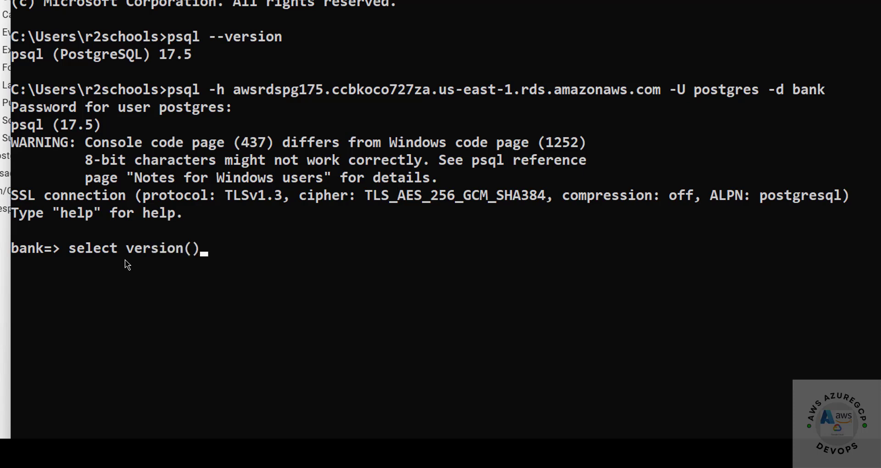
{"action": "type", "text": ";"}
{"action": "key", "text": "Return"}
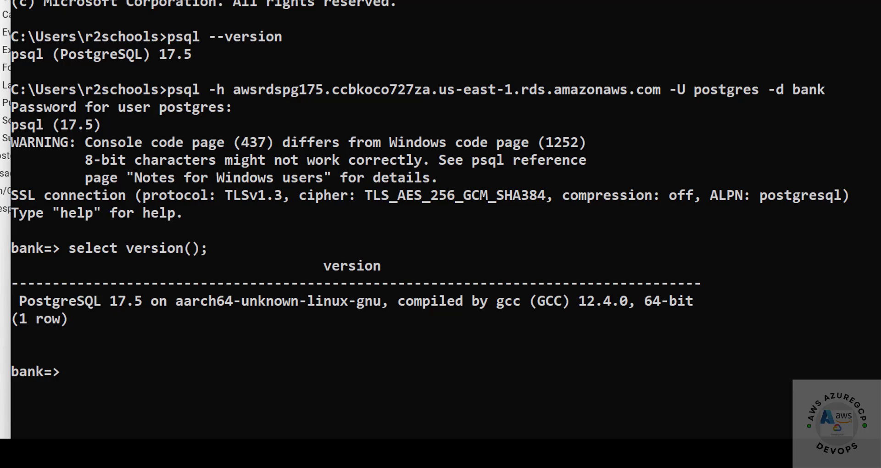
Step: Launch DBeaver and start a new database connection of type PostgreSQL
{"action": "key", "text": "alt+Tab"}
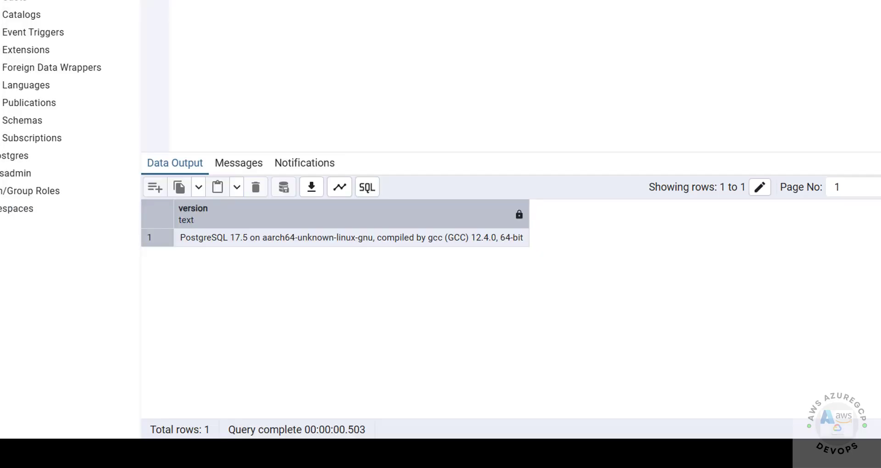
{"action": "key", "text": "super"}
{"action": "type", "text": "dbea"}
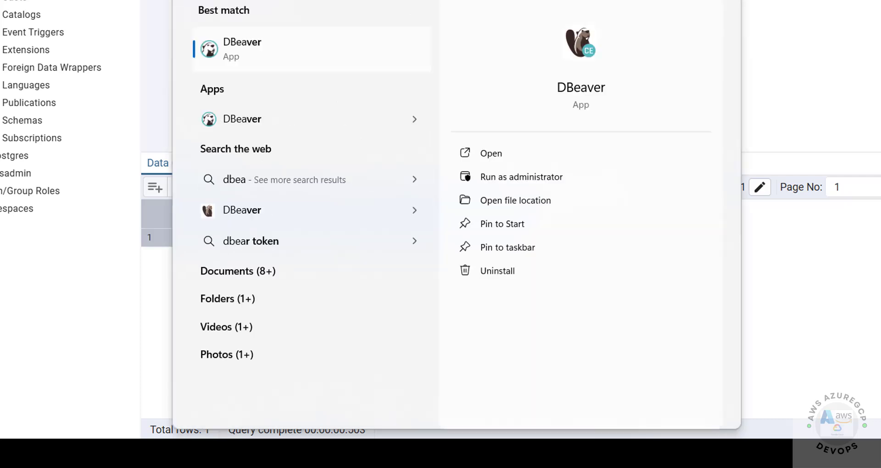
{"action": "left_click", "coordinate": [282, 57]}
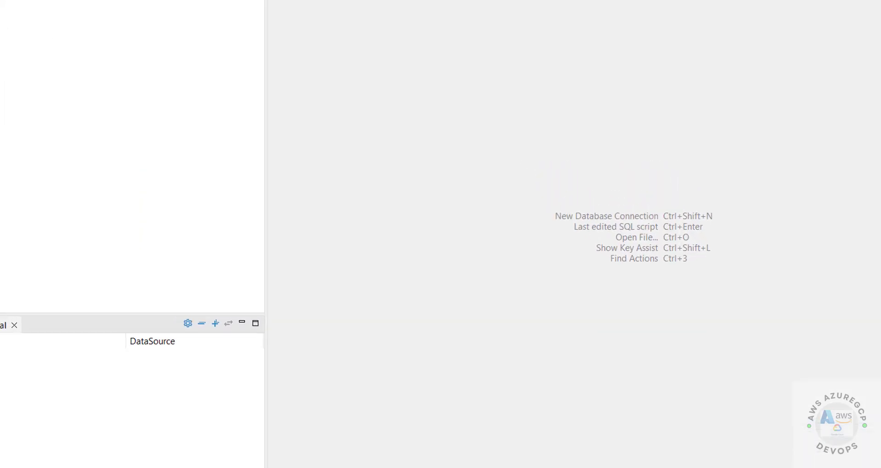
{"action": "left_click", "coordinate": [11, 42]}
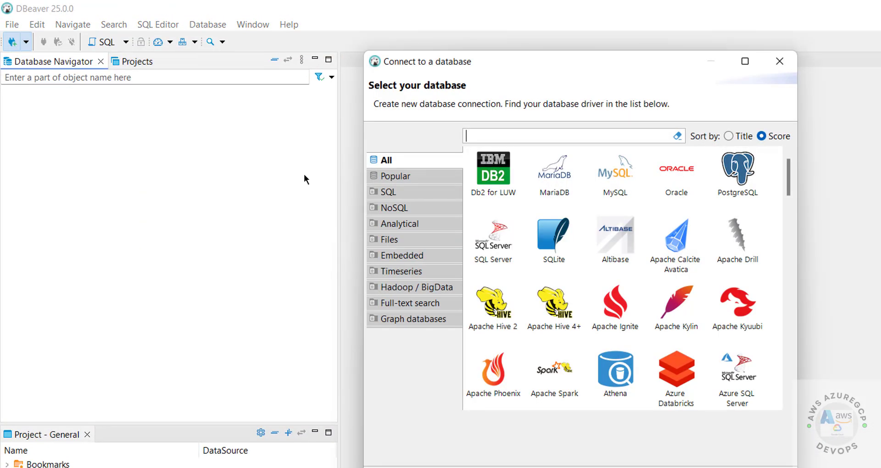
{"action": "left_click", "coordinate": [739, 197]}
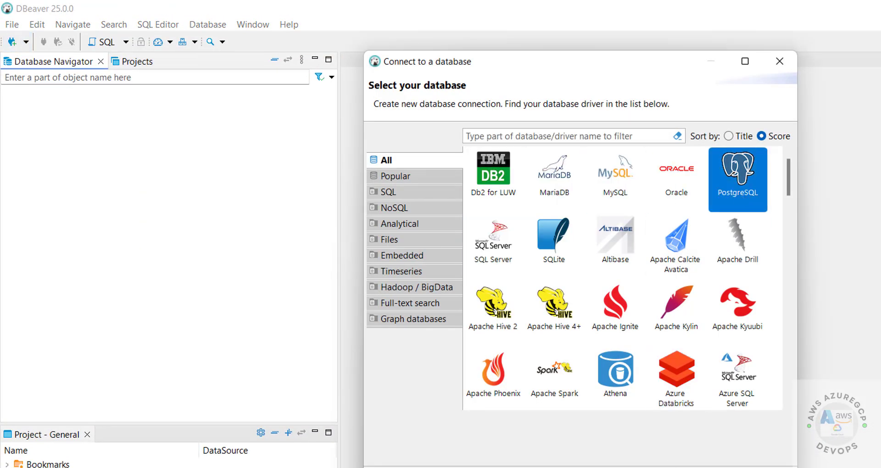
{"action": "left_click", "coordinate": [649, 467]}
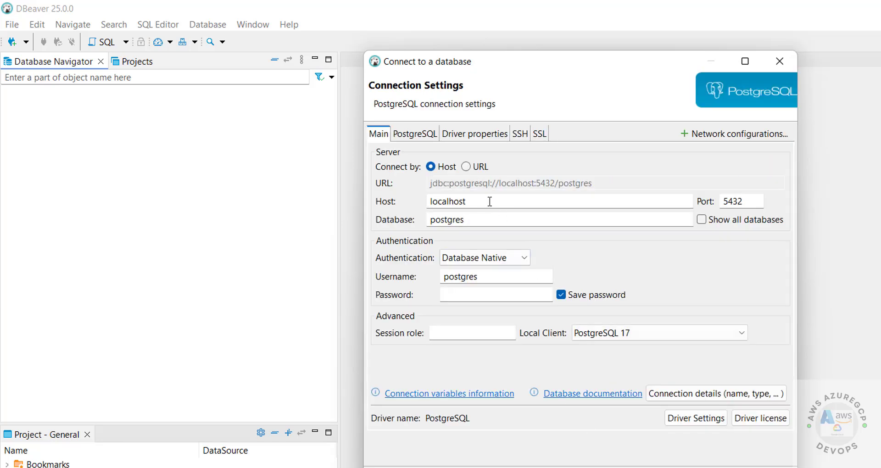
Step: Set the connection's host to awsrdspg175.ccbkoco727za.us-east-1.rds.amazonaws.com and database to bank, and enable Show all databases
{"action": "left_click_drag", "start_coordinate": [490, 202], "coordinate": [364, 193]}
{"action": "type", "text": "awsrdspg175.ccbkoco727za.us-east-1.rds.amazonaws.com"}
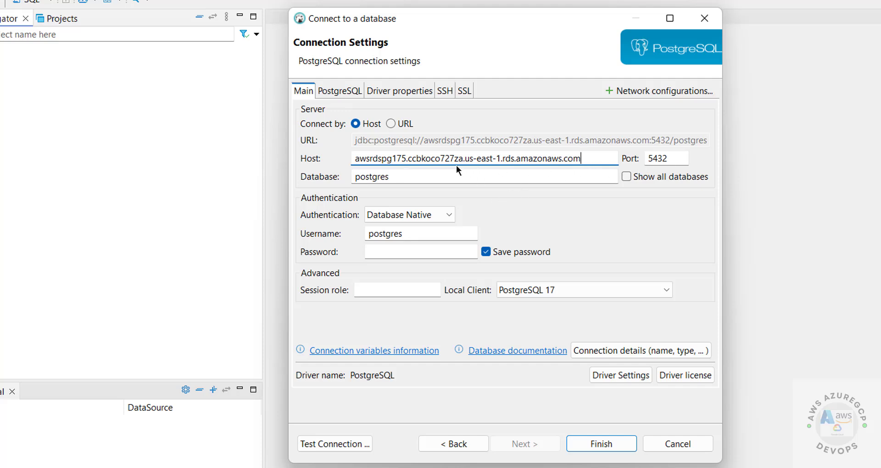
{"action": "double_click", "coordinate": [413, 175]}
{"action": "type", "text": "bank"}
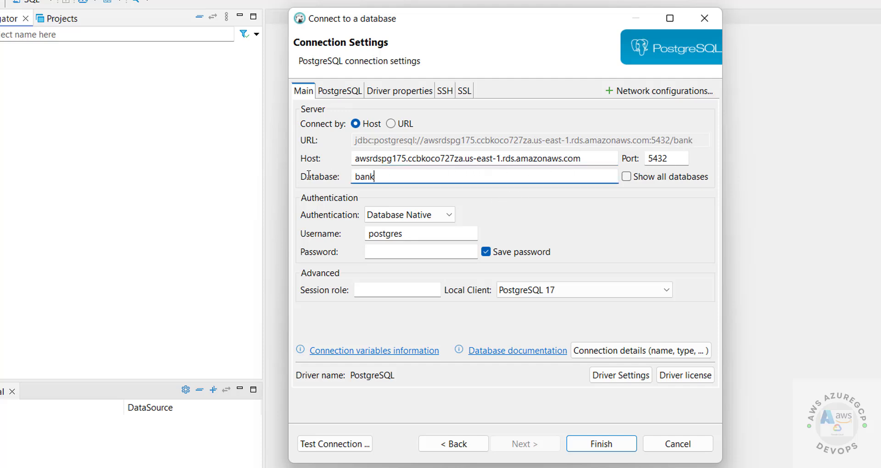
{"action": "left_click", "coordinate": [626, 176]}
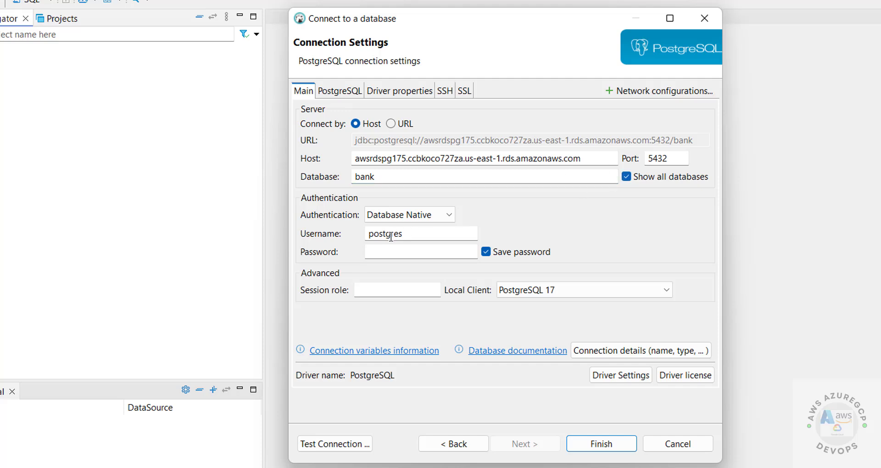
Step: Enter the postgres user's password in the connection settings and test the connection
{"action": "left_click", "coordinate": [406, 248]}
{"action": "type", "text": "••••••••••"}
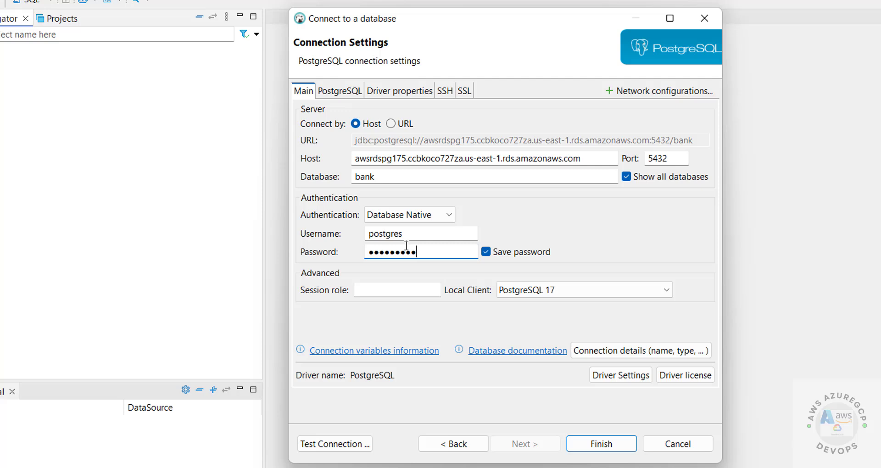
{"action": "left_click", "coordinate": [357, 444]}
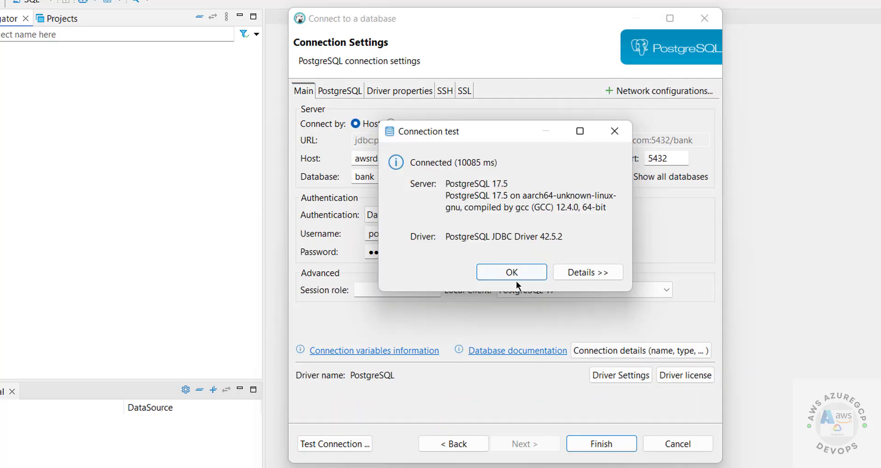
Step: Save the tested PostgreSQL connection in DBeaver and expand the bank connection in the navigator
{"action": "left_click", "coordinate": [513, 274]}
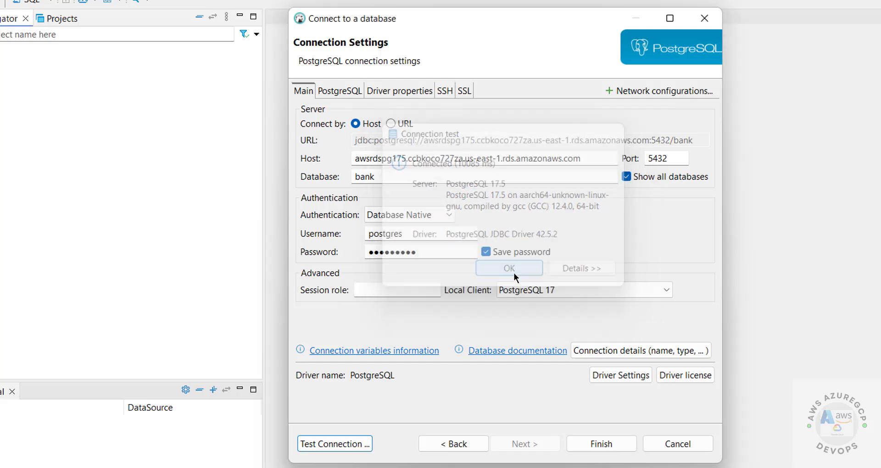
{"action": "left_click", "coordinate": [592, 443]}
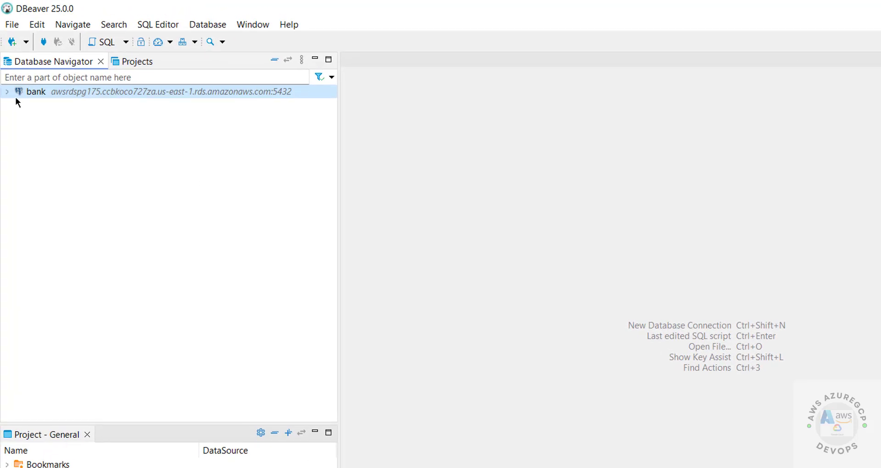
{"action": "left_click", "coordinate": [8, 95]}
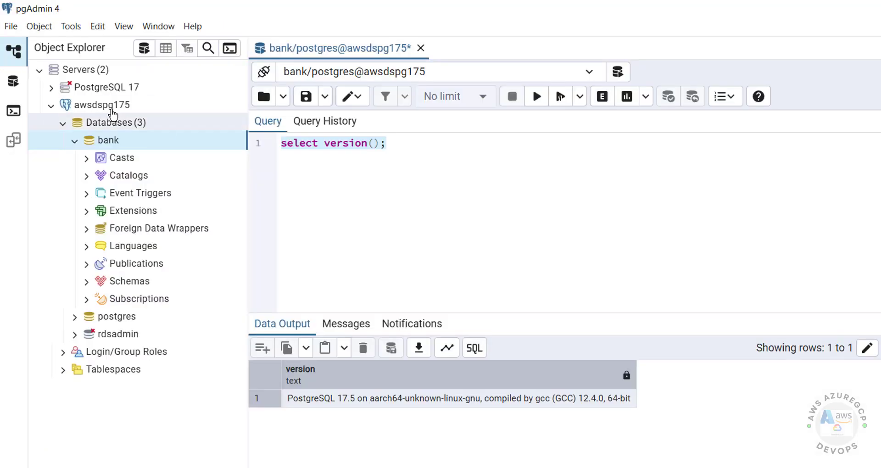
Step: Switch to pgAdmin 4 and disconnect from the awsdspg175 server
{"action": "right_click", "coordinate": [90, 107]}
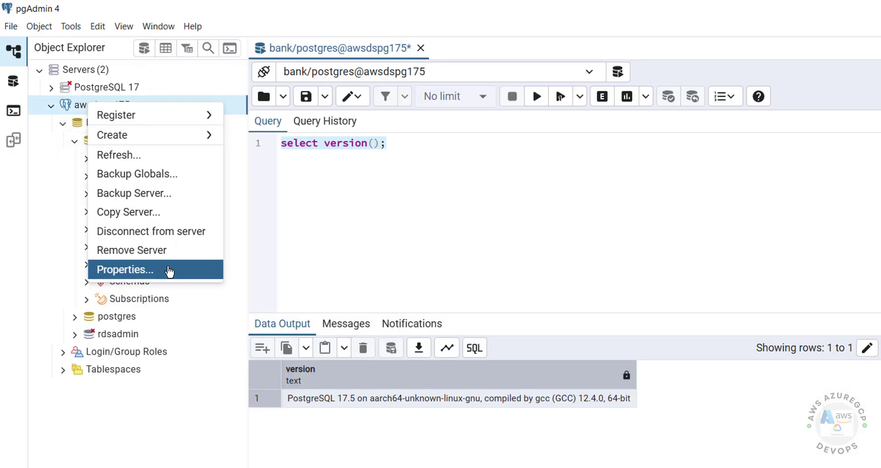
{"action": "left_click", "coordinate": [176, 240]}
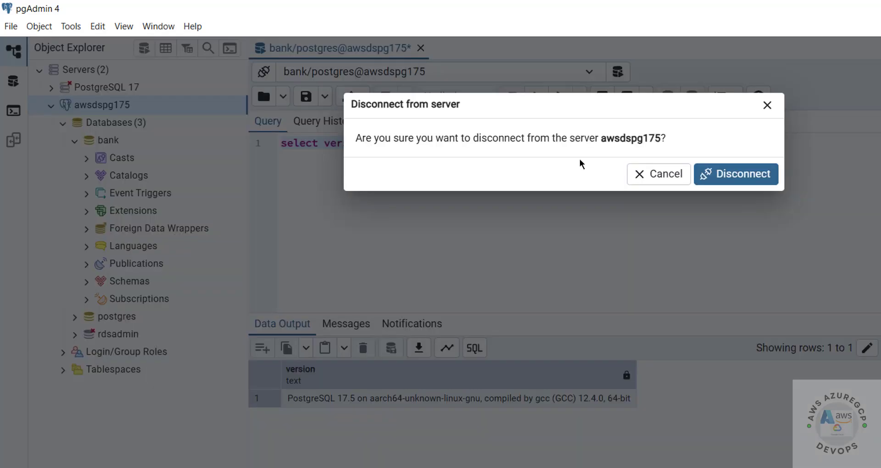
{"action": "left_click", "coordinate": [708, 178]}
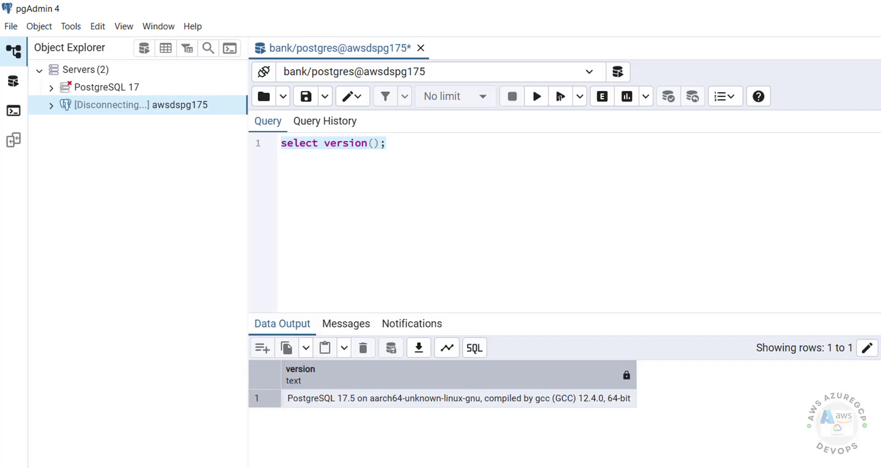
Step: Switch to the AWS console, view awsrdspg175's connection details, copy the master password and dismiss the details
{"action": "mouse_move", "coordinate": [462, 467]}
{"action": "left_click", "coordinate": [604, 457]}
{"action": "left_click", "coordinate": [785, 119]}
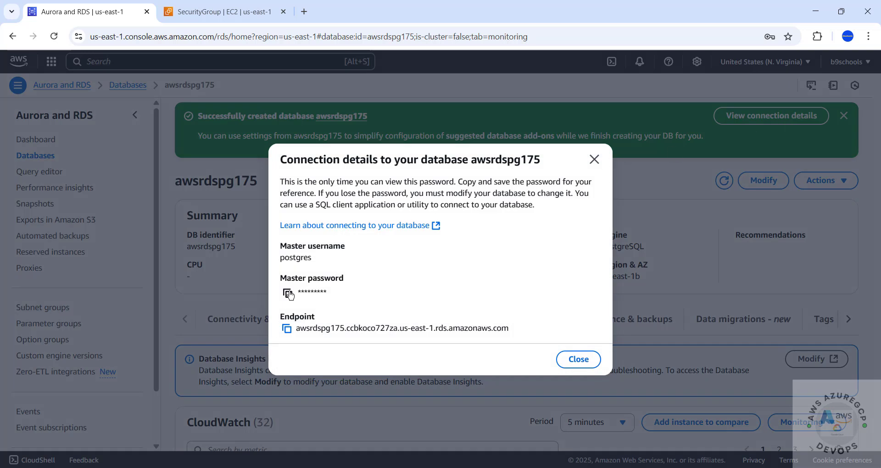
{"action": "left_click", "coordinate": [289, 295]}
{"action": "left_click", "coordinate": [594, 160]}
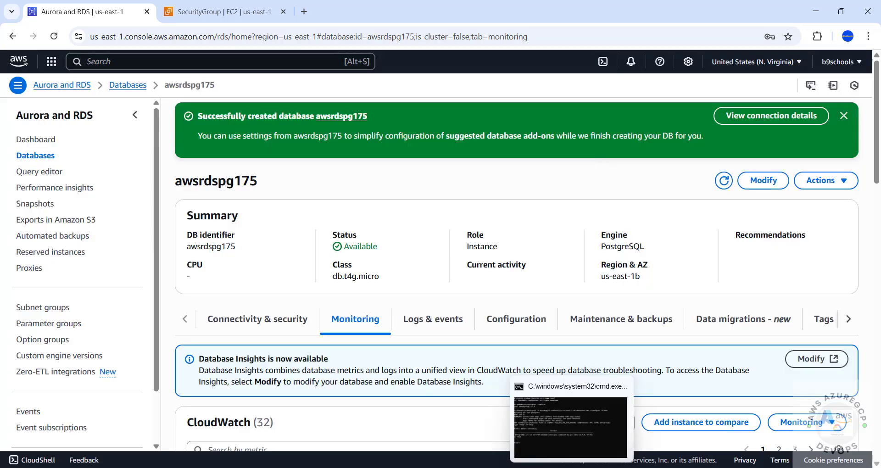
Step: Switch to the Command Prompt window and quit the psql session with \q
{"action": "left_click", "coordinate": [571, 420]}
{"action": "type", "text": "\\q"}
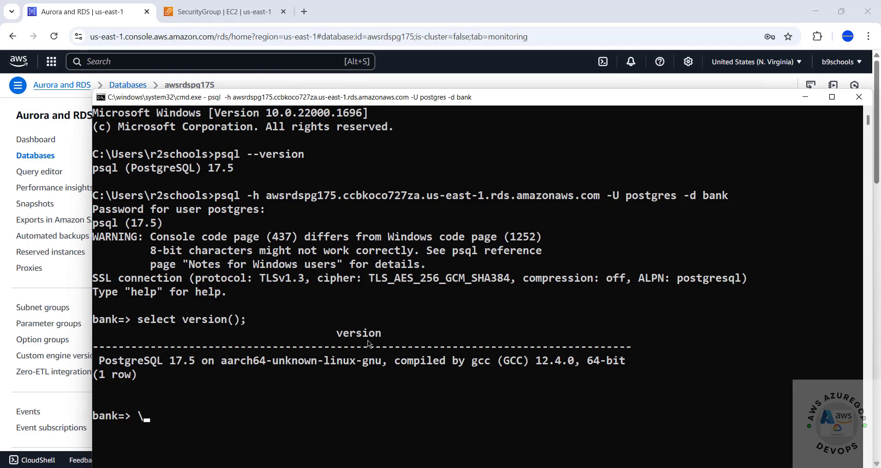
{"action": "key", "text": "Return"}
Step: Return to the AWS console and open the list of available actions for the awsrdspg175 database
{"action": "left_click", "coordinate": [574, 11]}
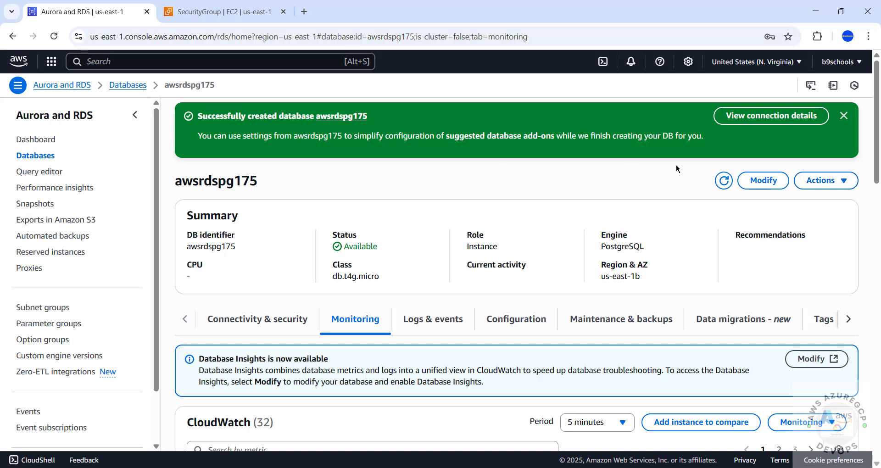
{"action": "left_click", "coordinate": [811, 184]}
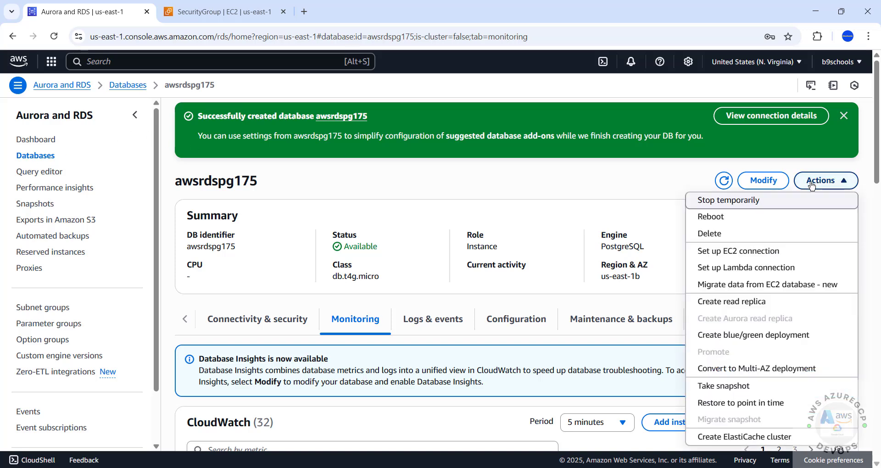